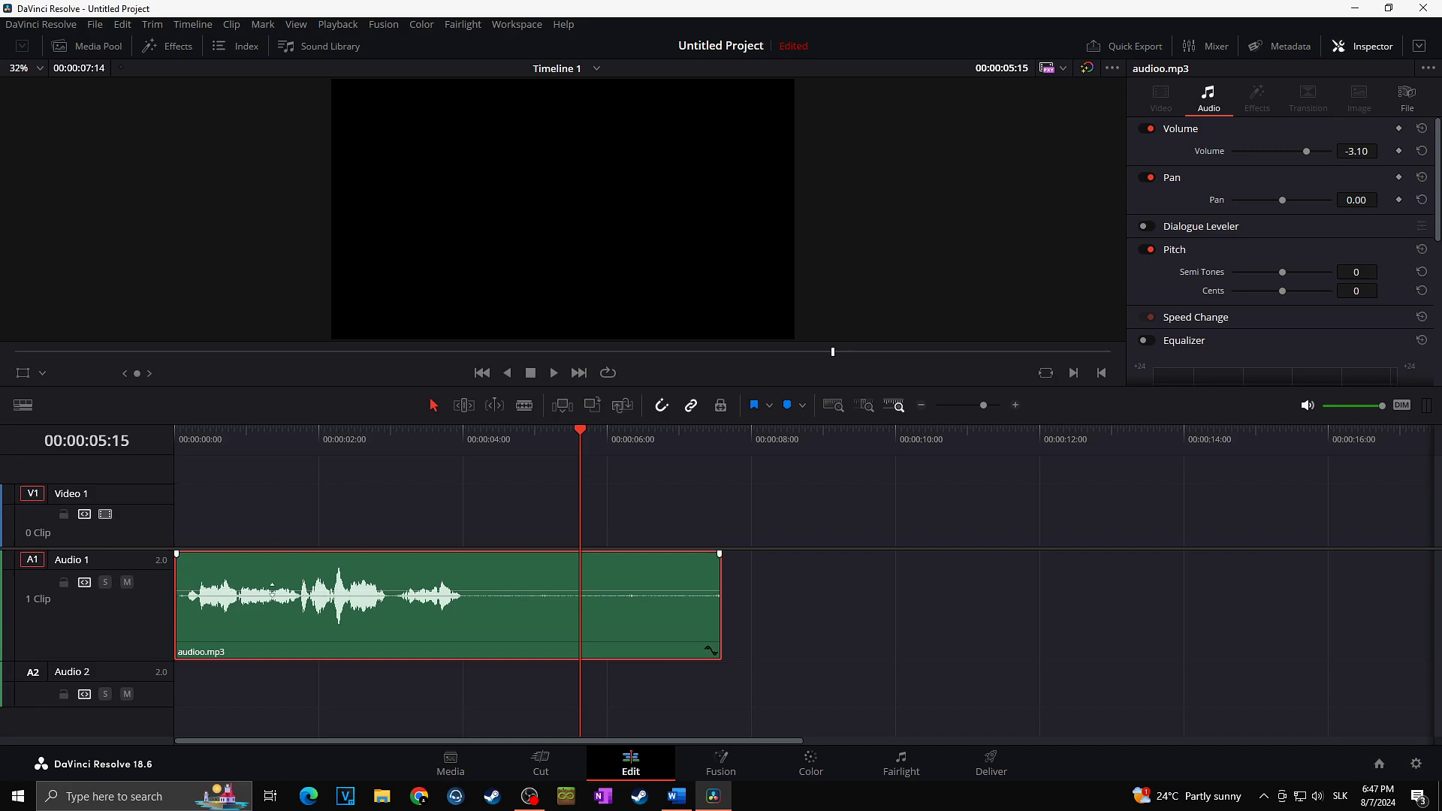
Step: Play the first few seconds of the clip from its start
click(190, 441)
key(space)
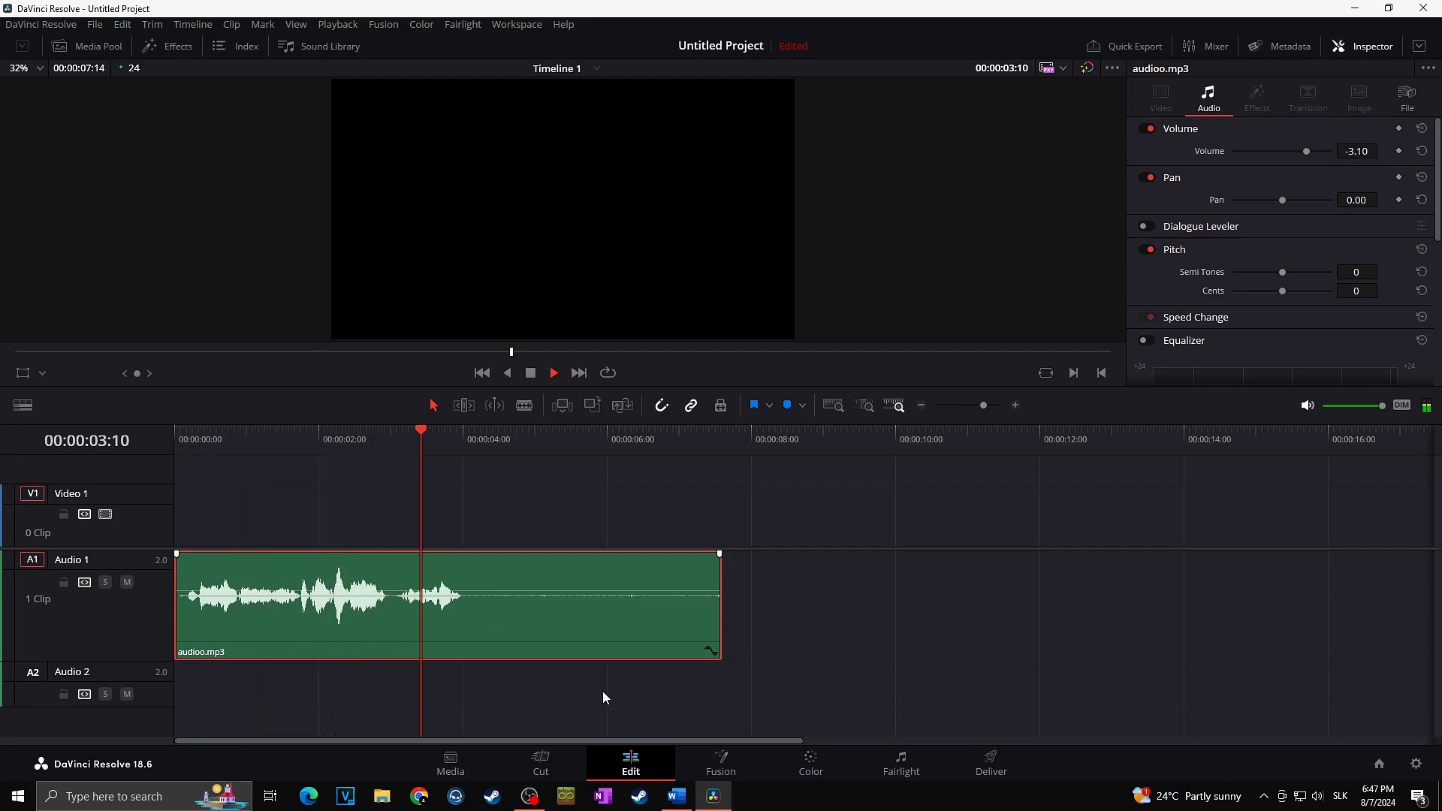
key(space)
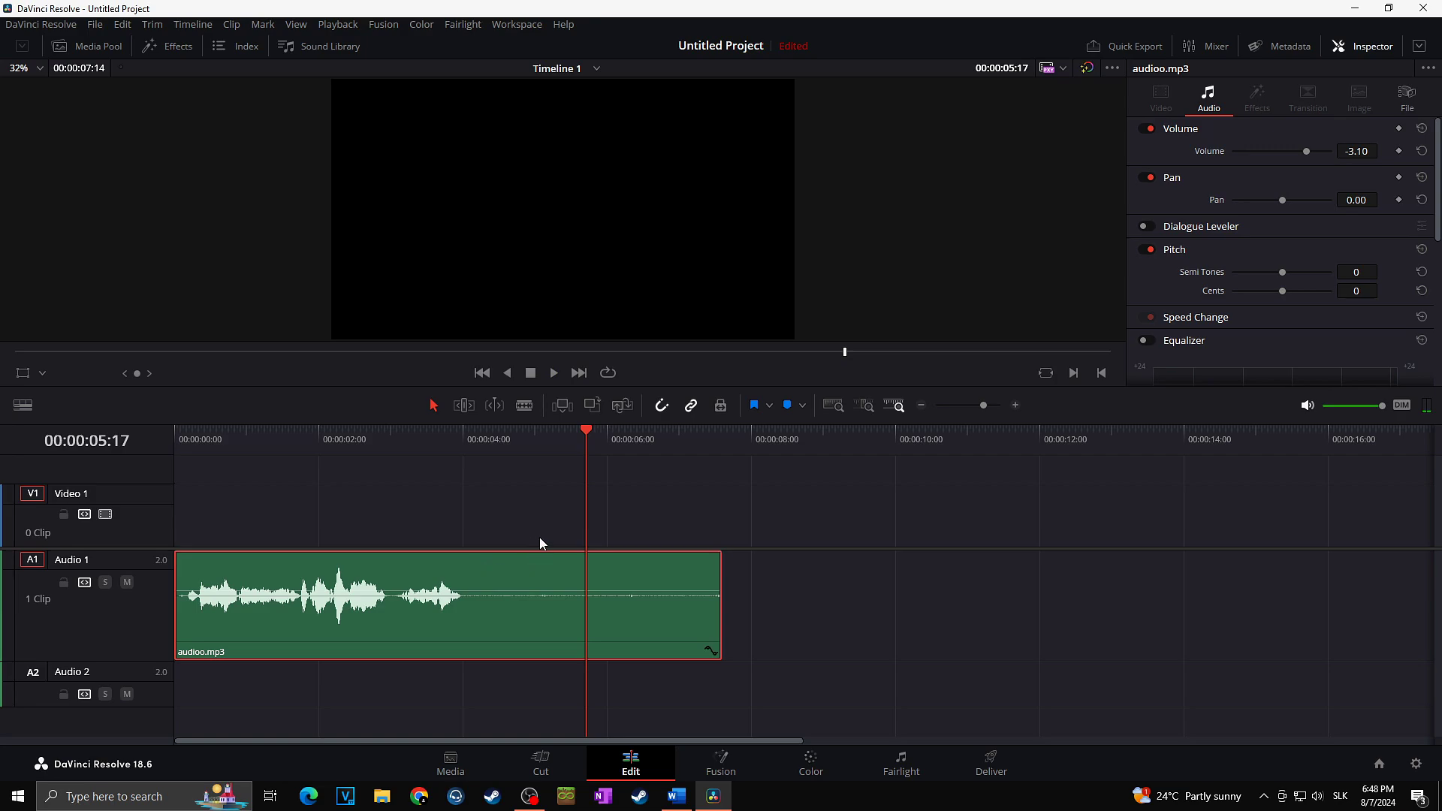
Step: On the Fairlight page, add Noise Reduction to the Audio 1 track, then remove it again
mouse_move(437, 608)
mouse_move(524, 569)
click(914, 777)
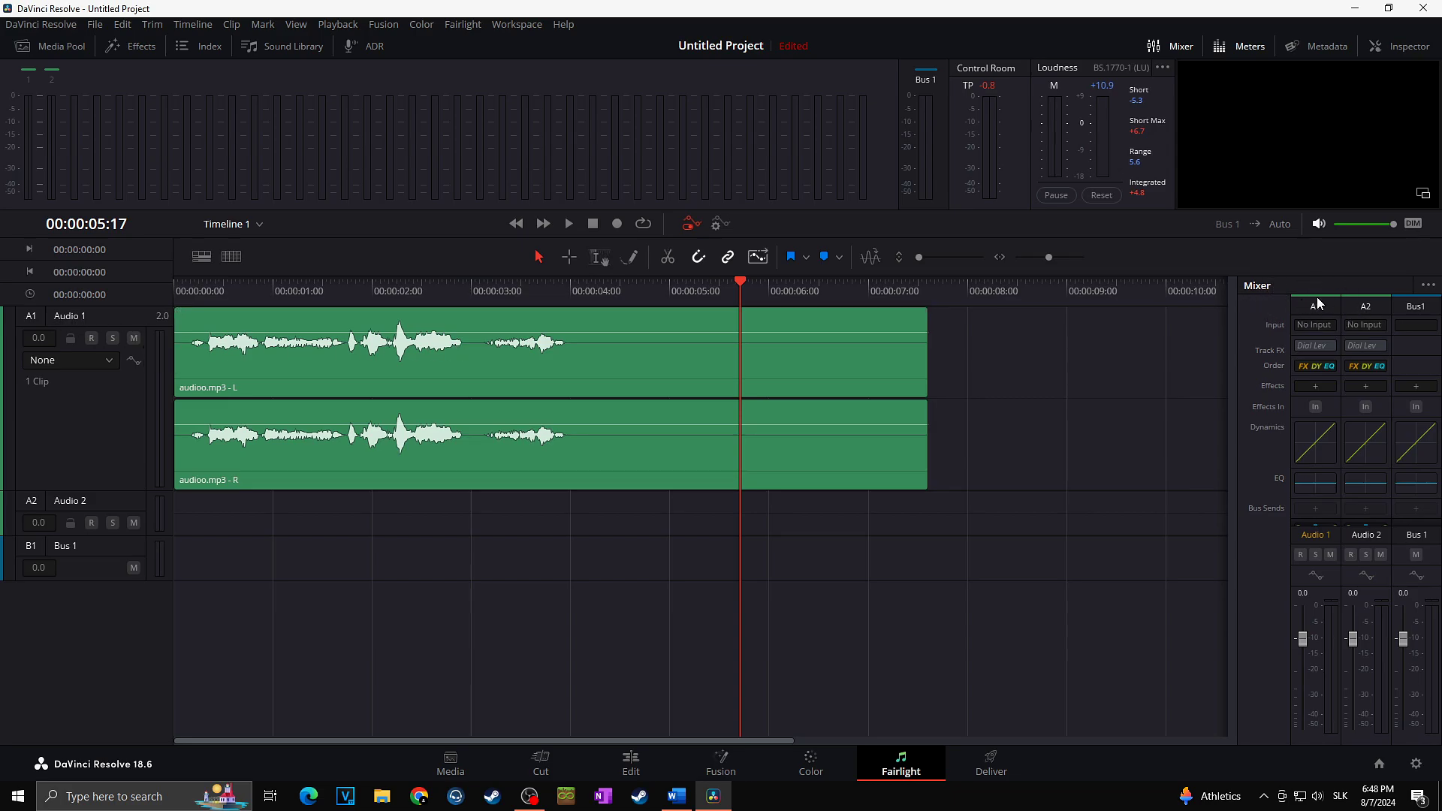
click(1181, 47)
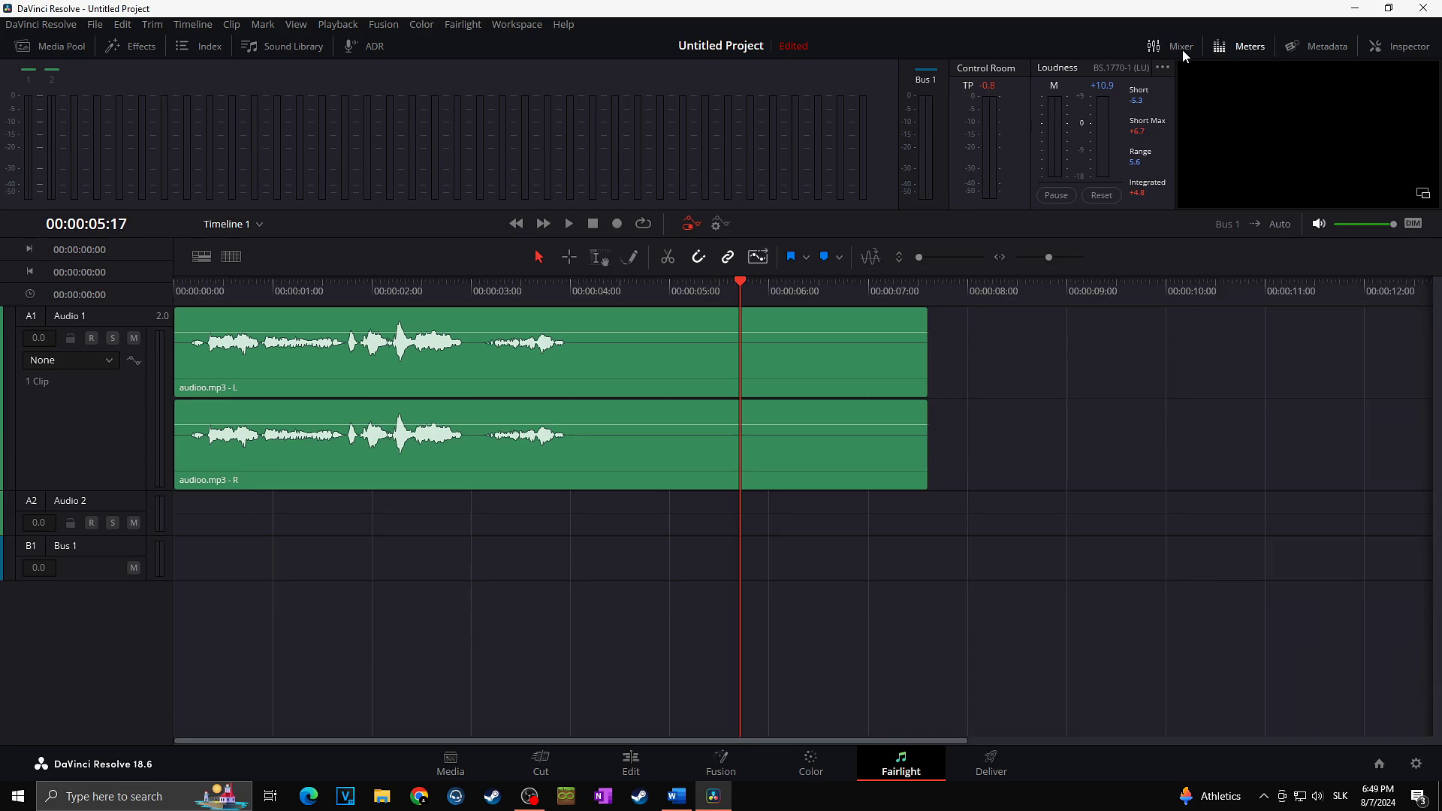
click(1180, 47)
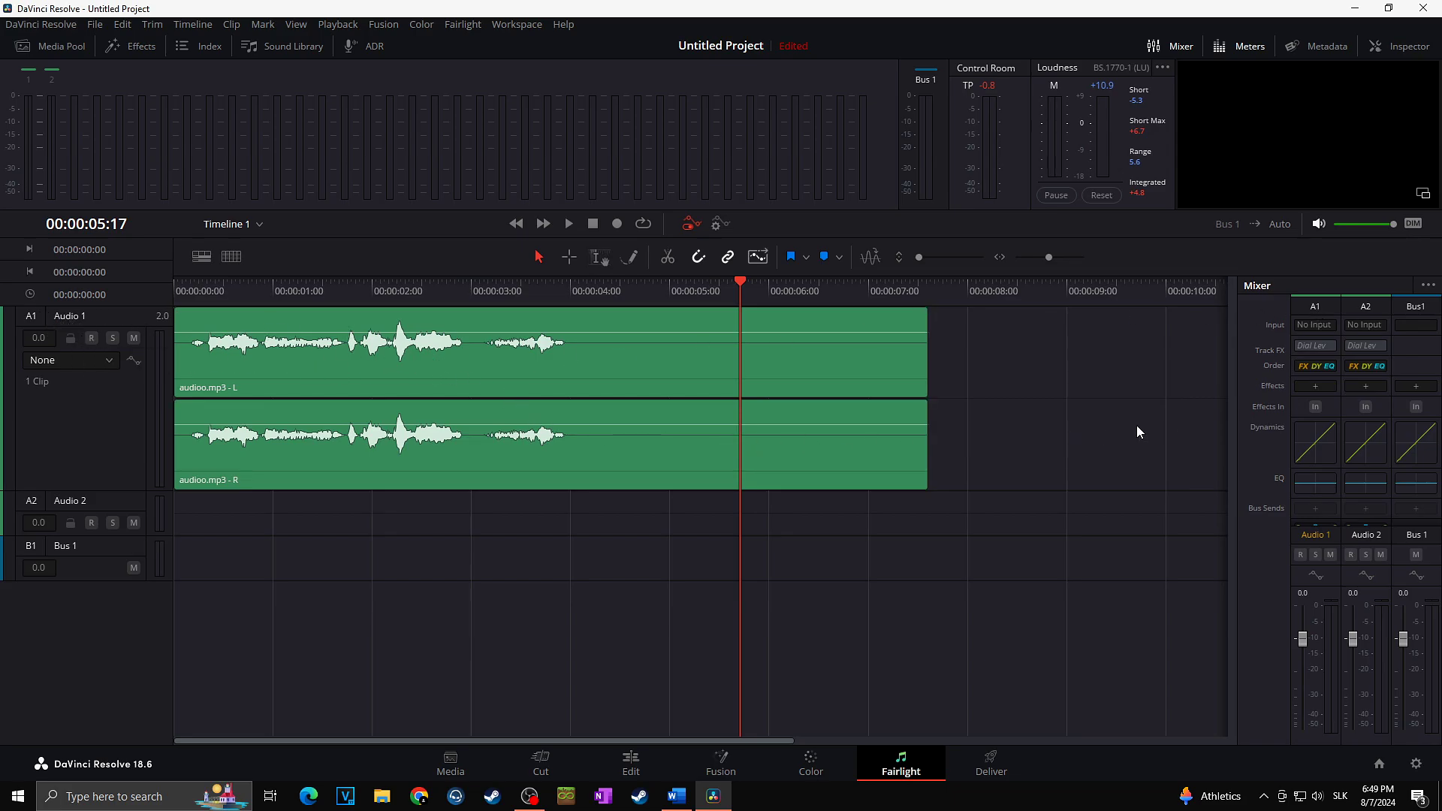
click(1313, 386)
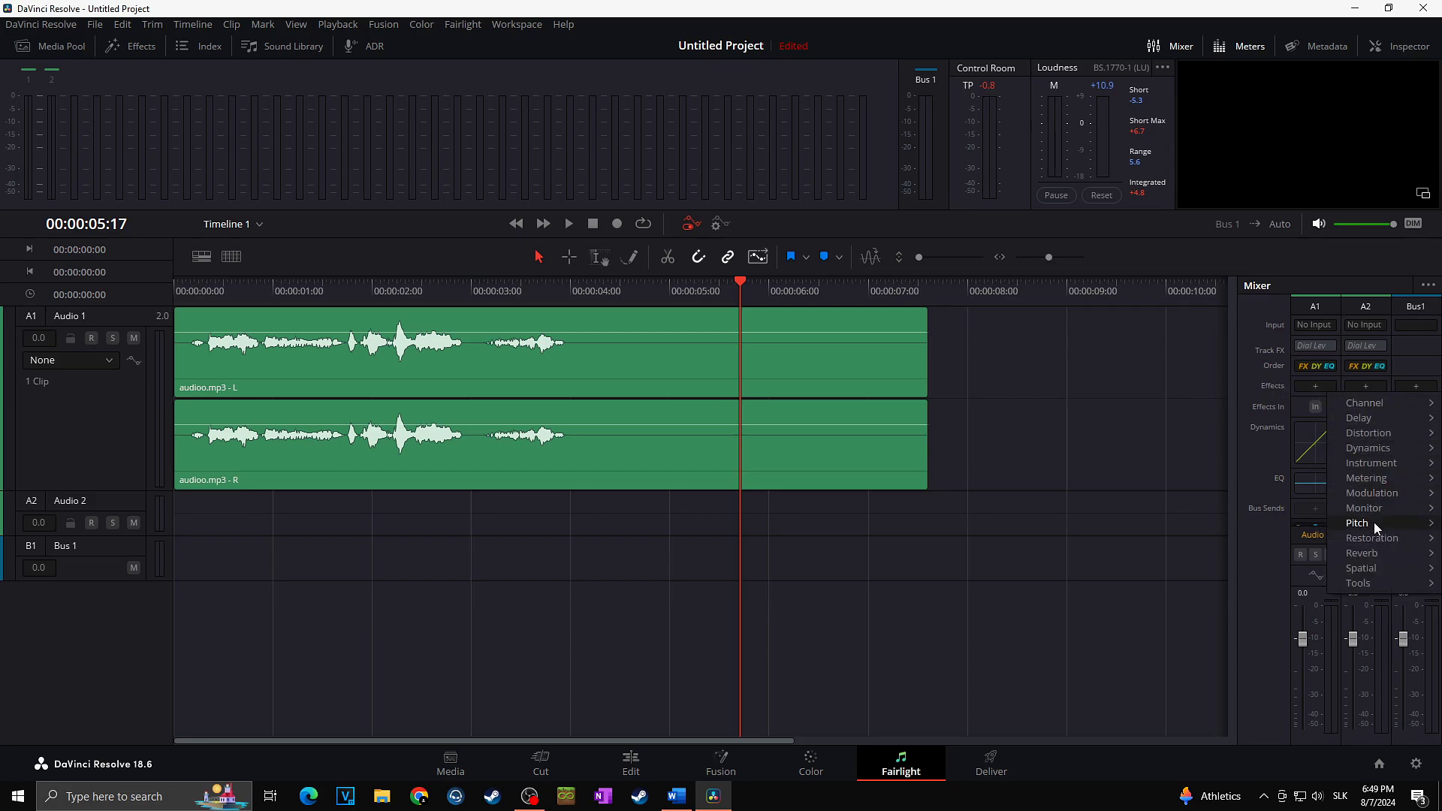
mouse_move(1379, 539)
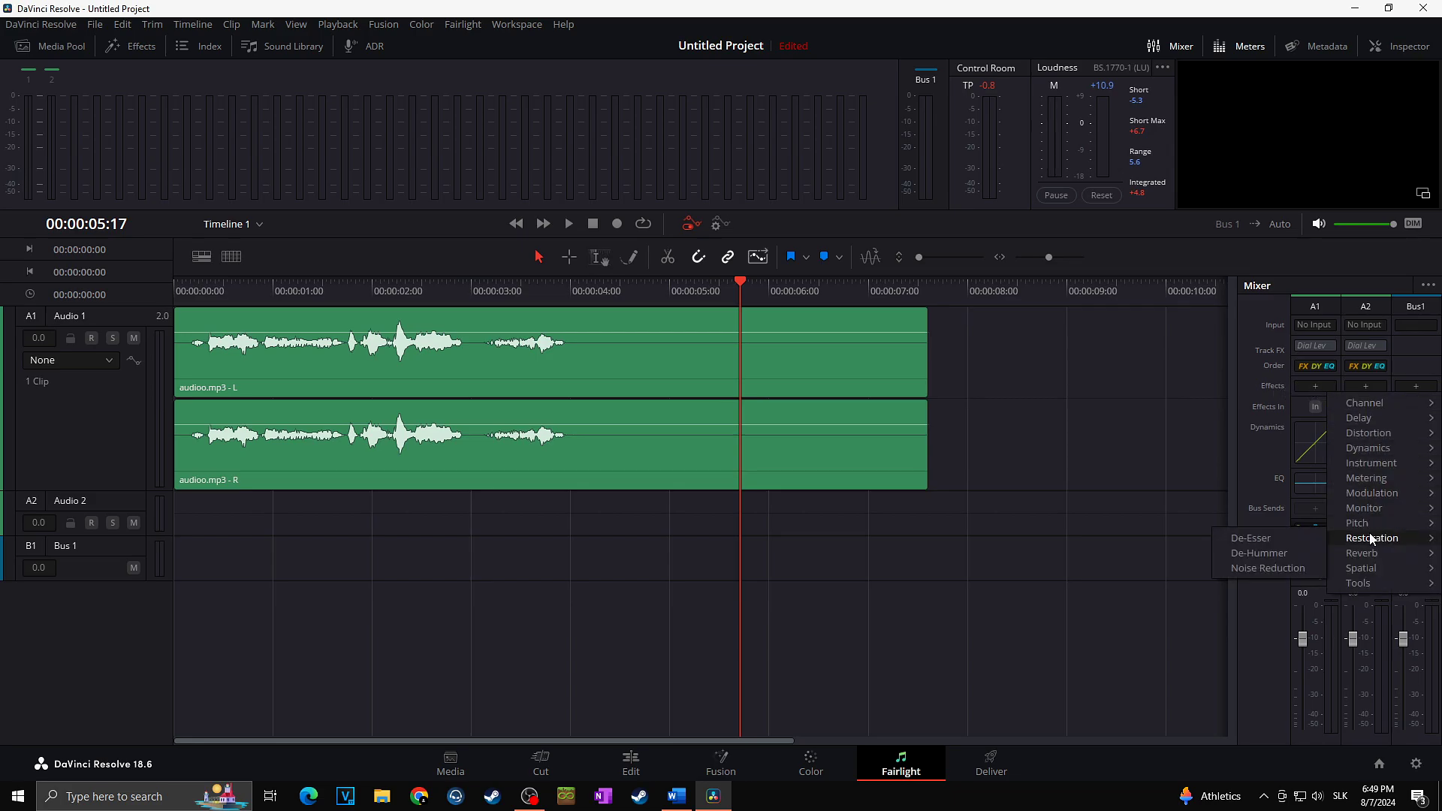
click(1280, 570)
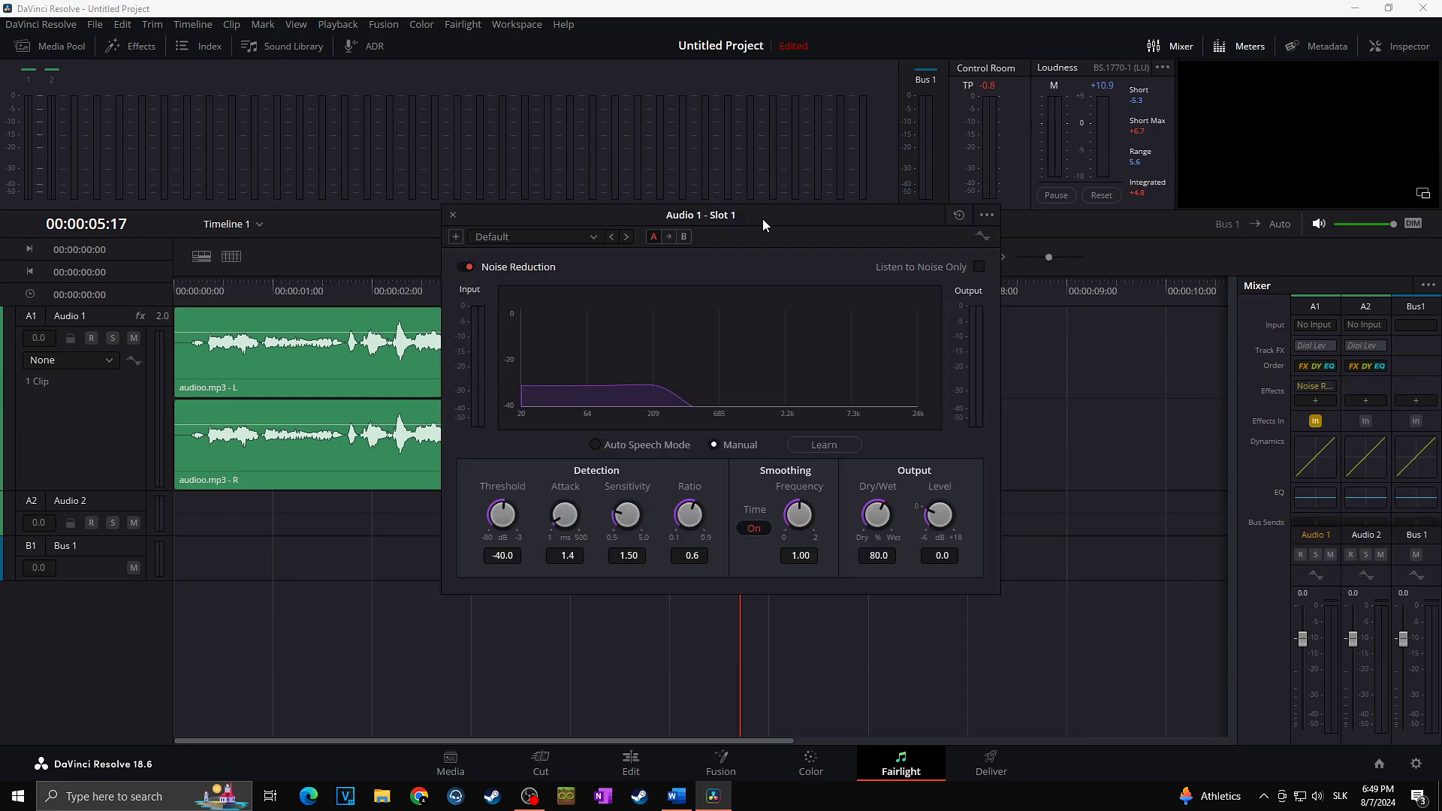
click(774, 354)
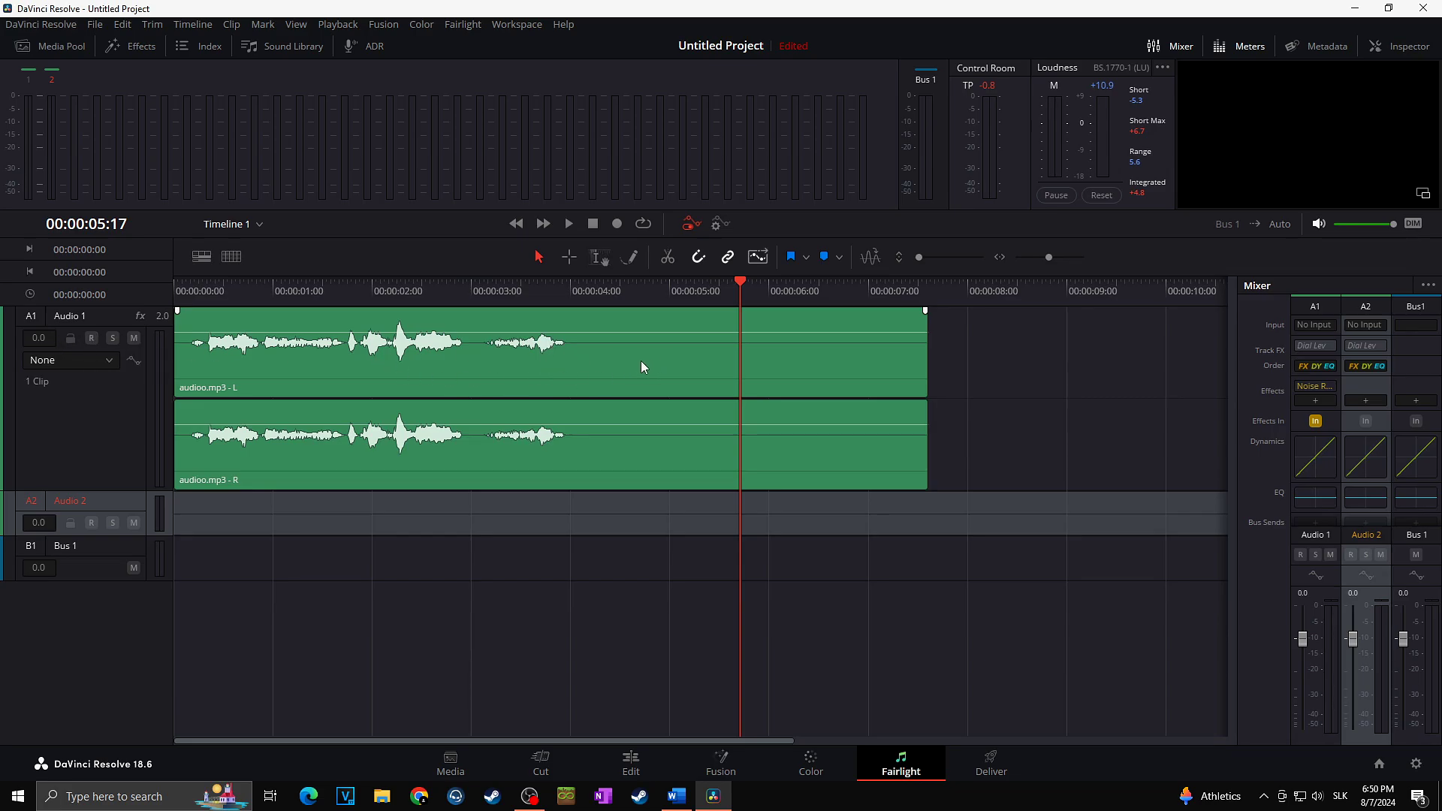
click(1330, 387)
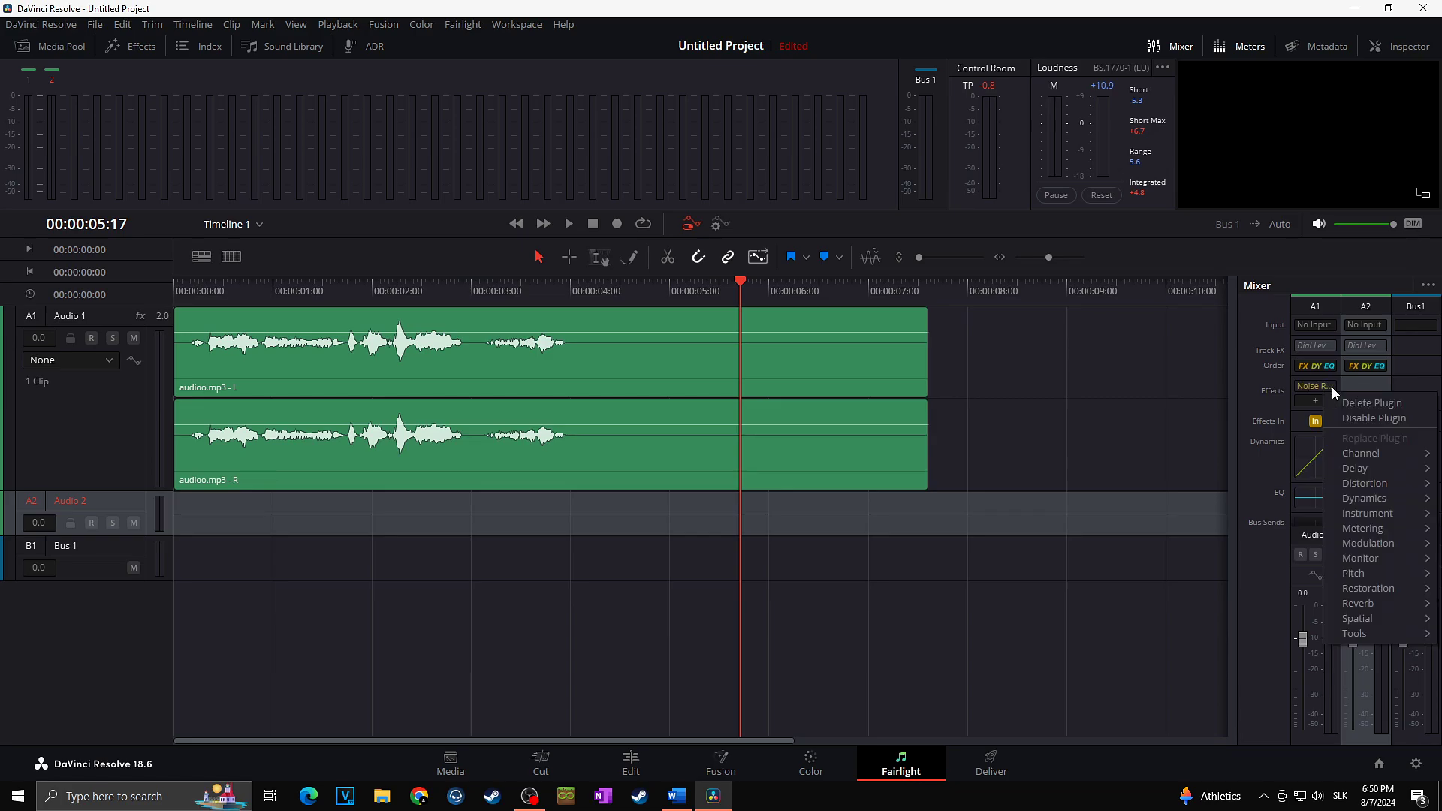
click(1377, 404)
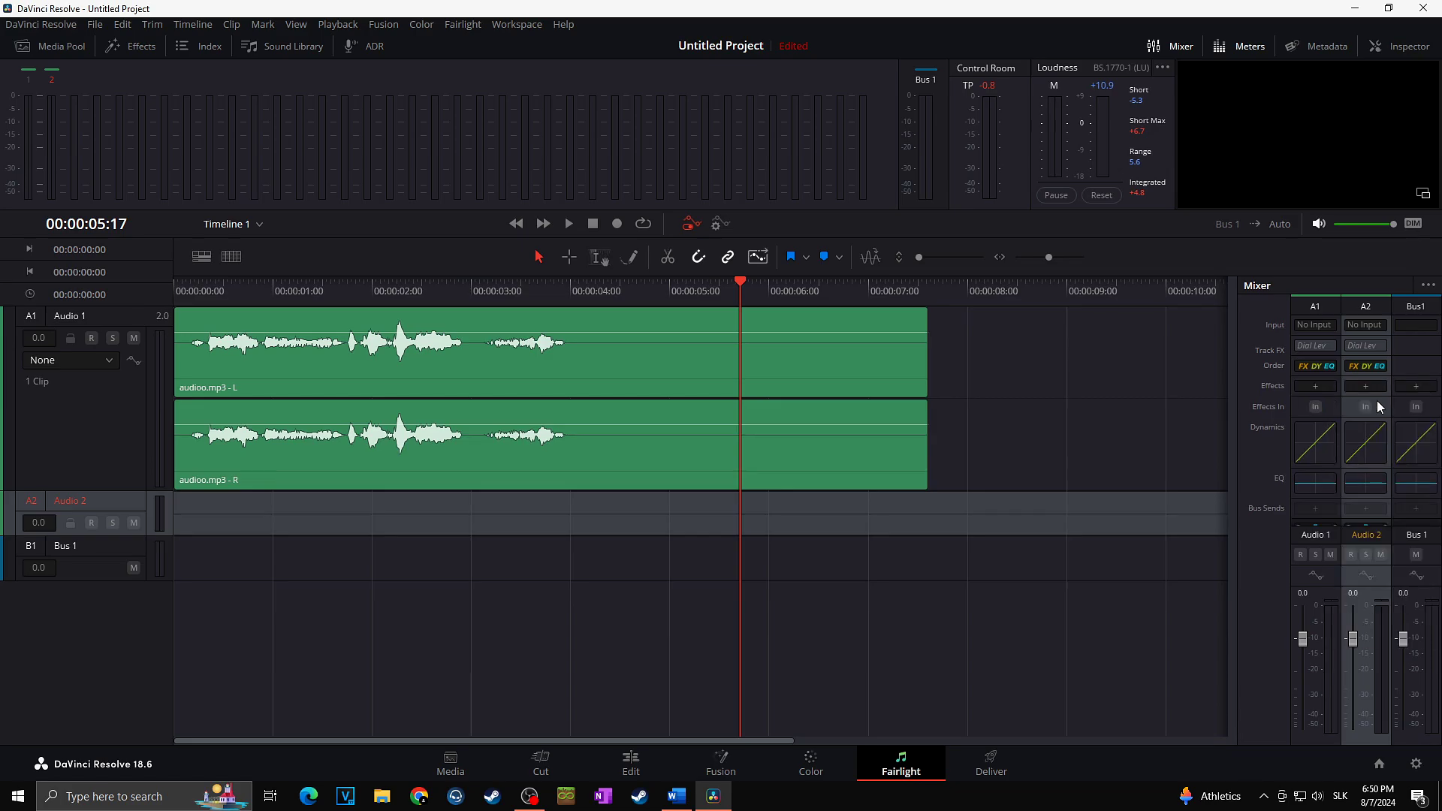
Step: Back on the Edit page, search Fairlight FX for 'noi' and drag Noise Reduction onto audioo.mp3
click(631, 763)
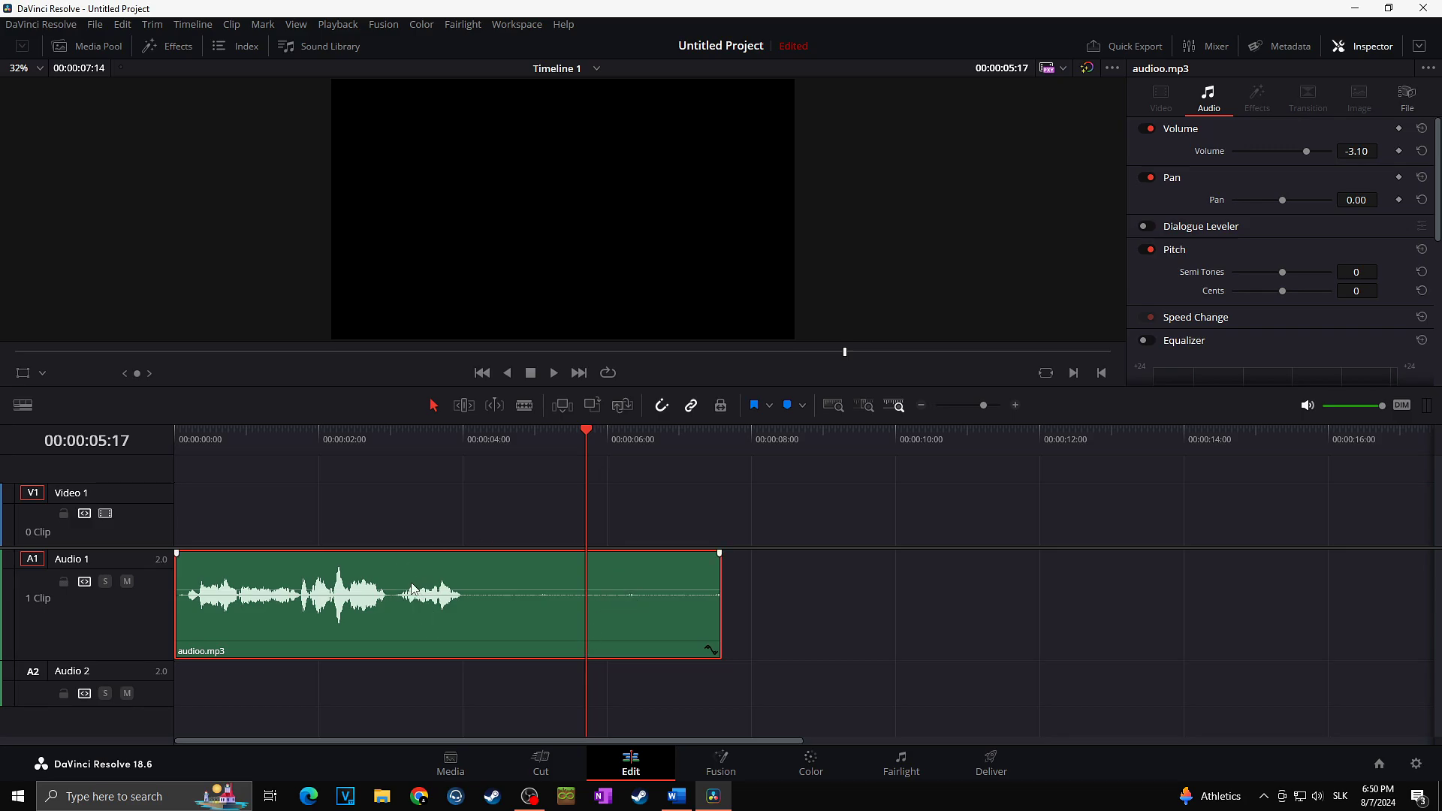
click(181, 51)
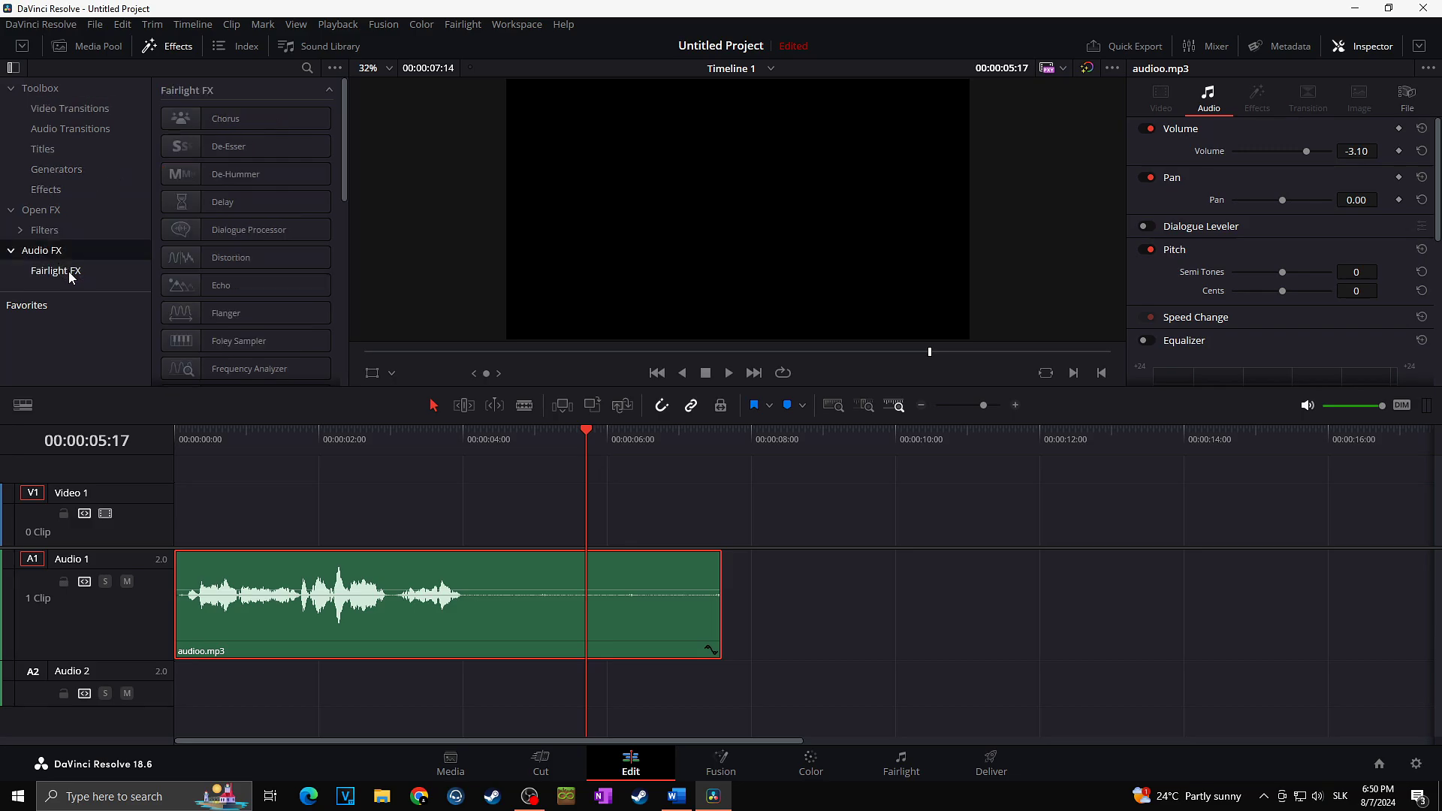
click(75, 271)
scroll(290, 227, down, 3)
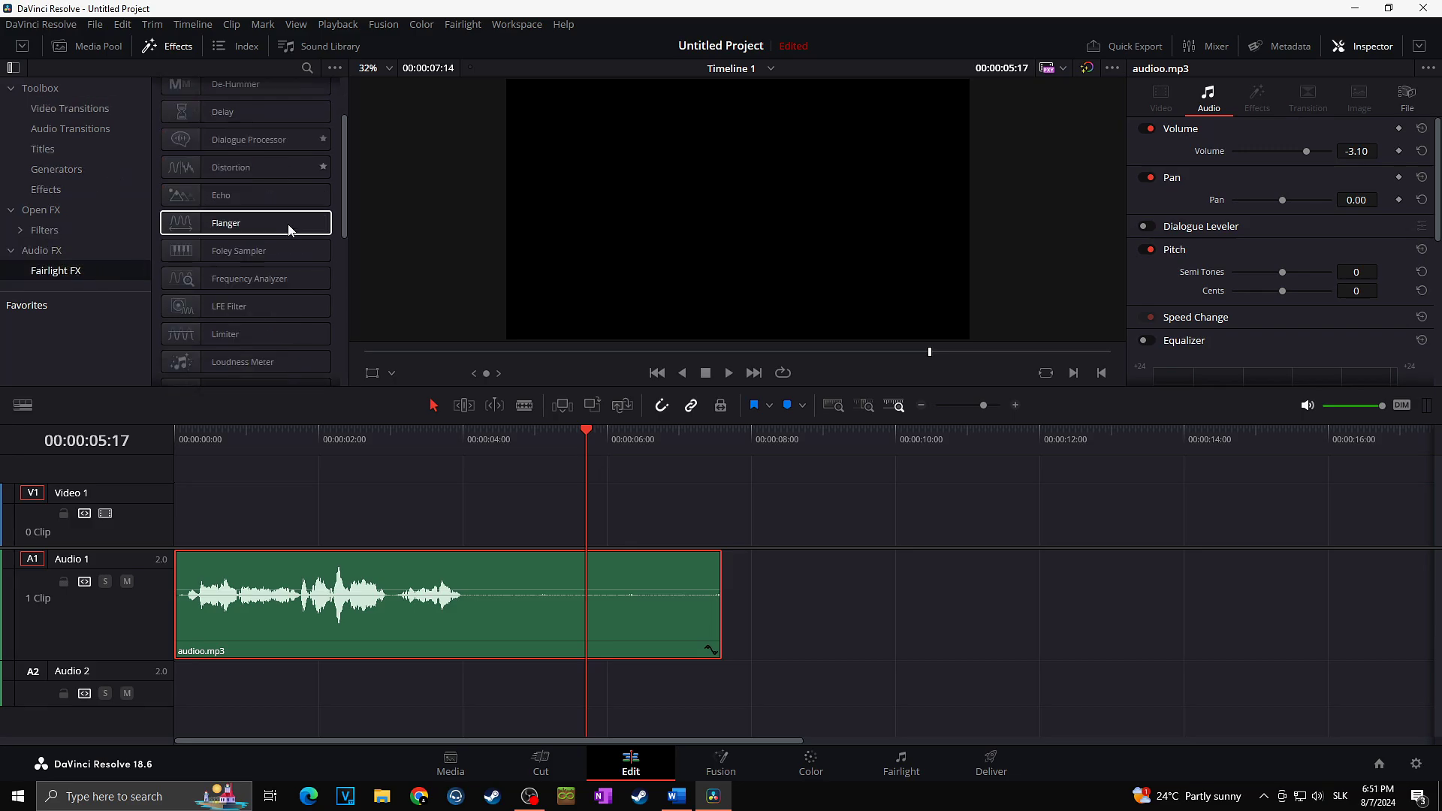
click(307, 67)
text(noi)
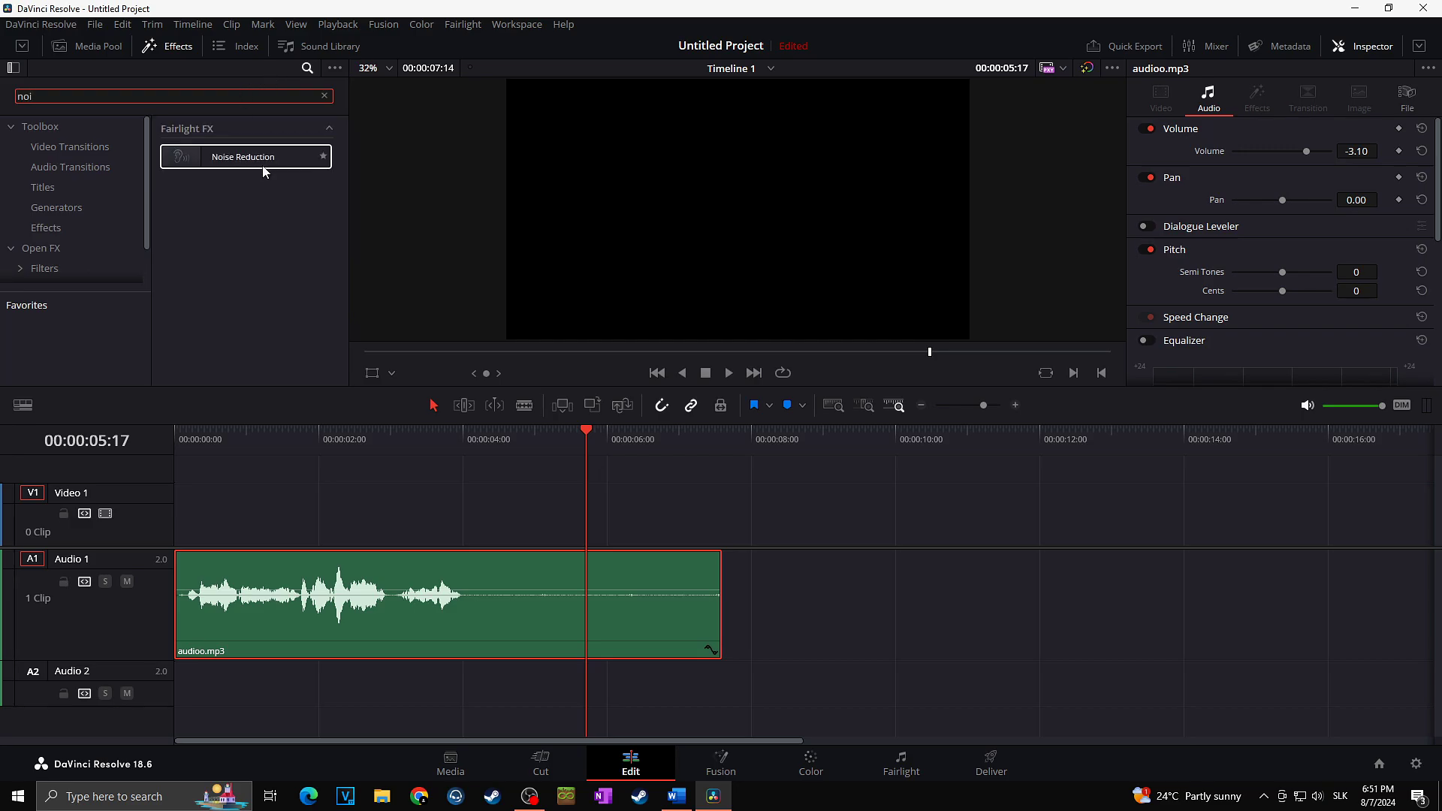
drag(257, 157, 468, 595)
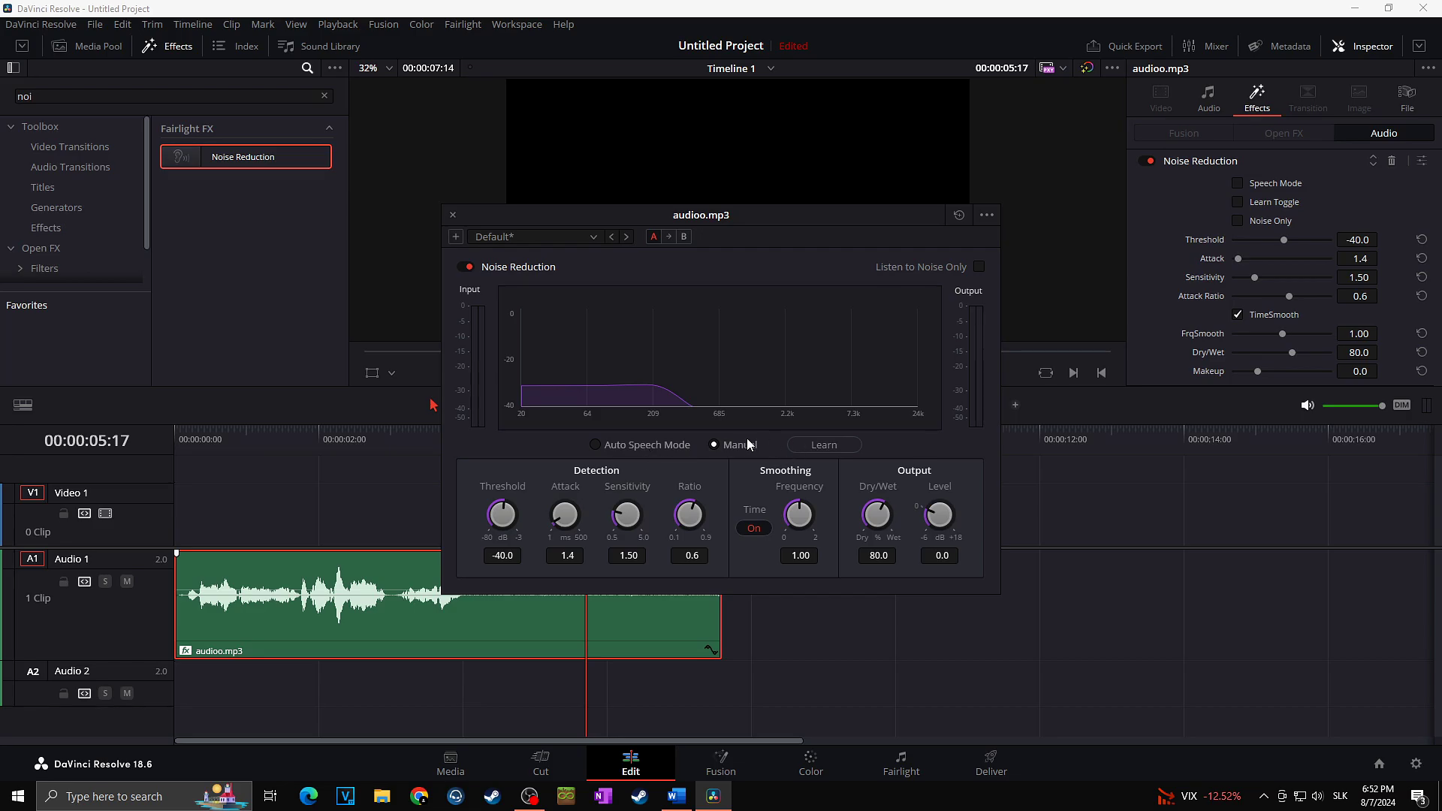
Step: Toggle Noise Reduction off and on, then move its window to the lower right
click(465, 266)
click(467, 268)
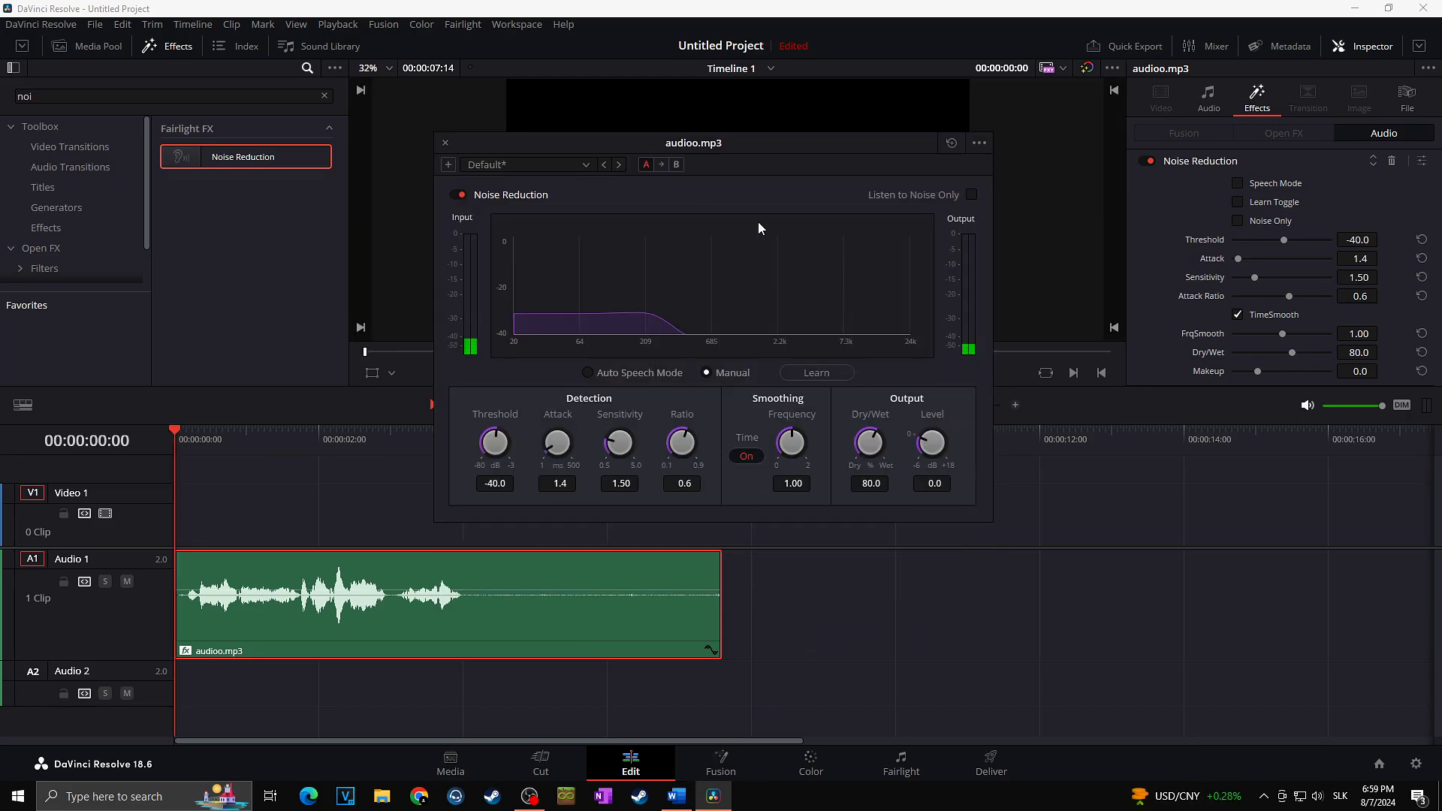
drag(745, 147, 1047, 358)
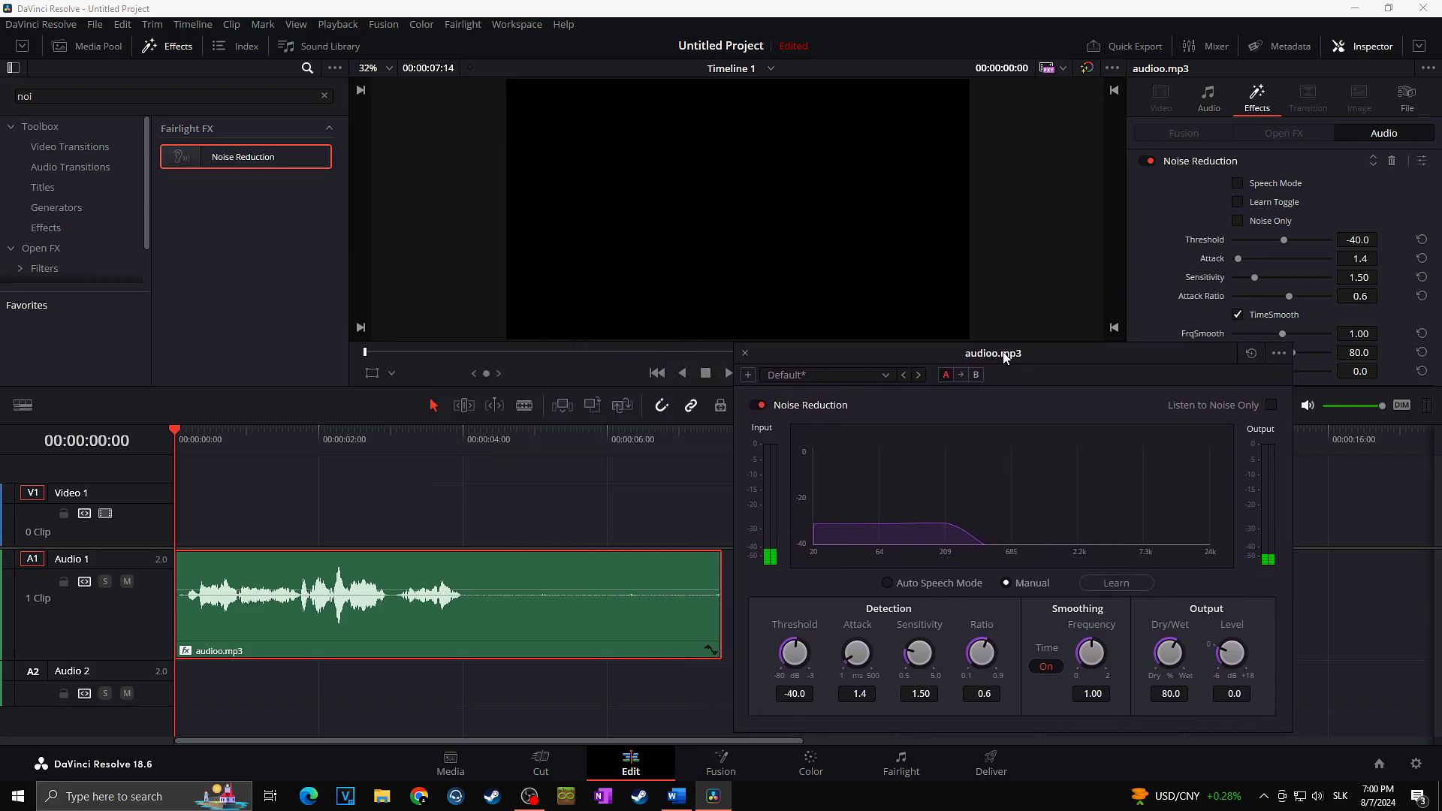
Step: Bypass Noise Reduction to audition the original clip, then switch it to Auto Speech Mode
click(760, 406)
click(726, 375)
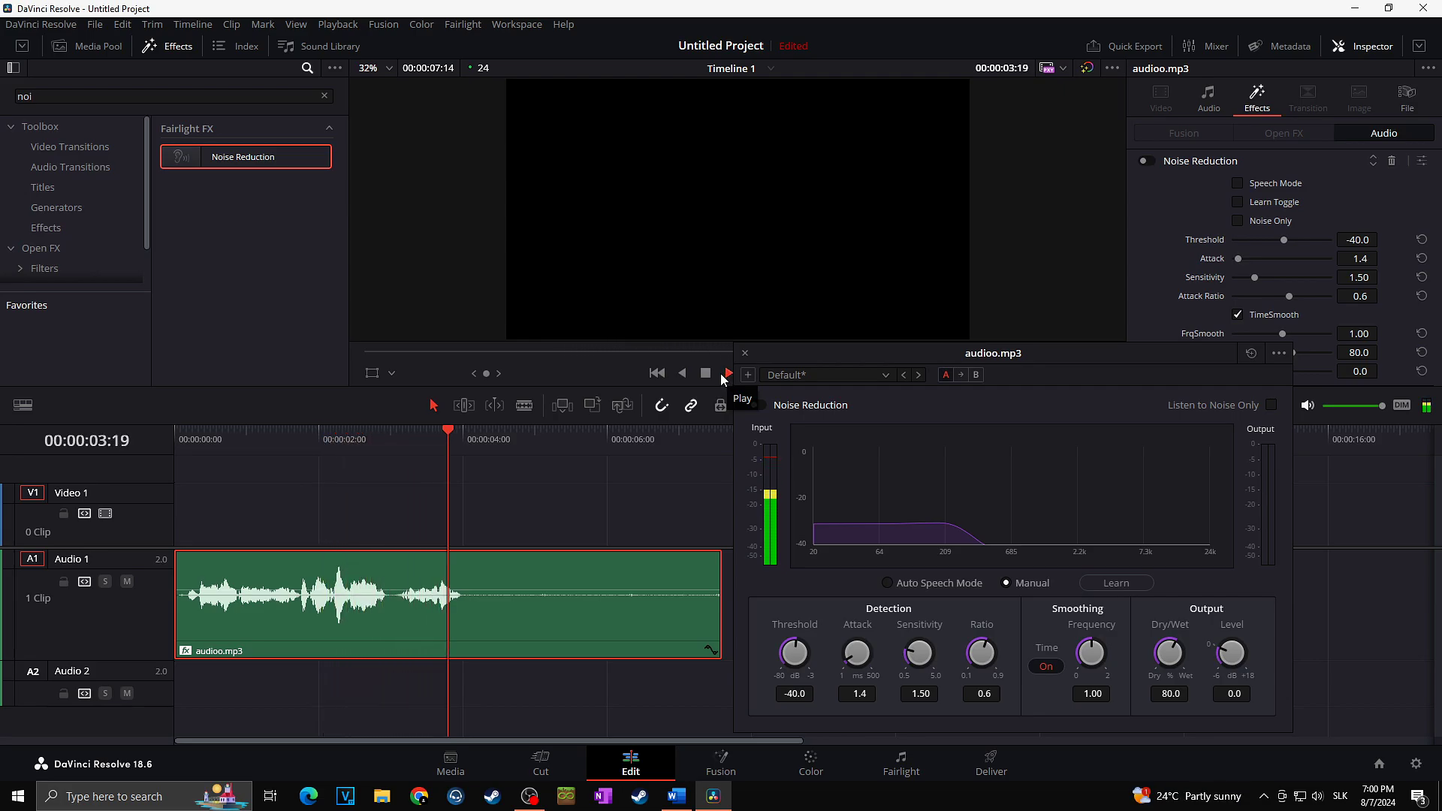
click(704, 373)
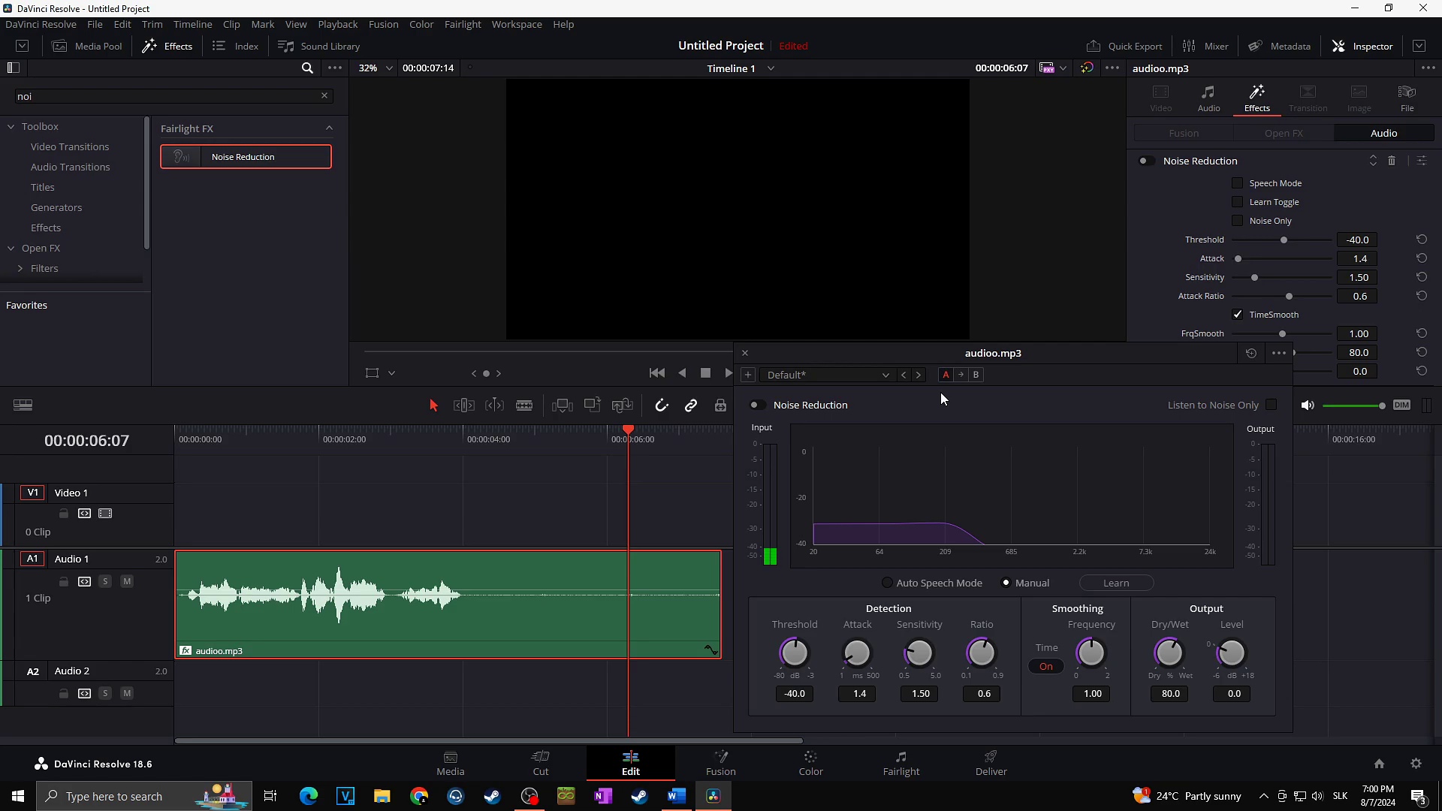
click(888, 583)
Step: Re-enable Noise Reduction, play the clip from its start, then place the playhead at 00:00:04:06
click(755, 405)
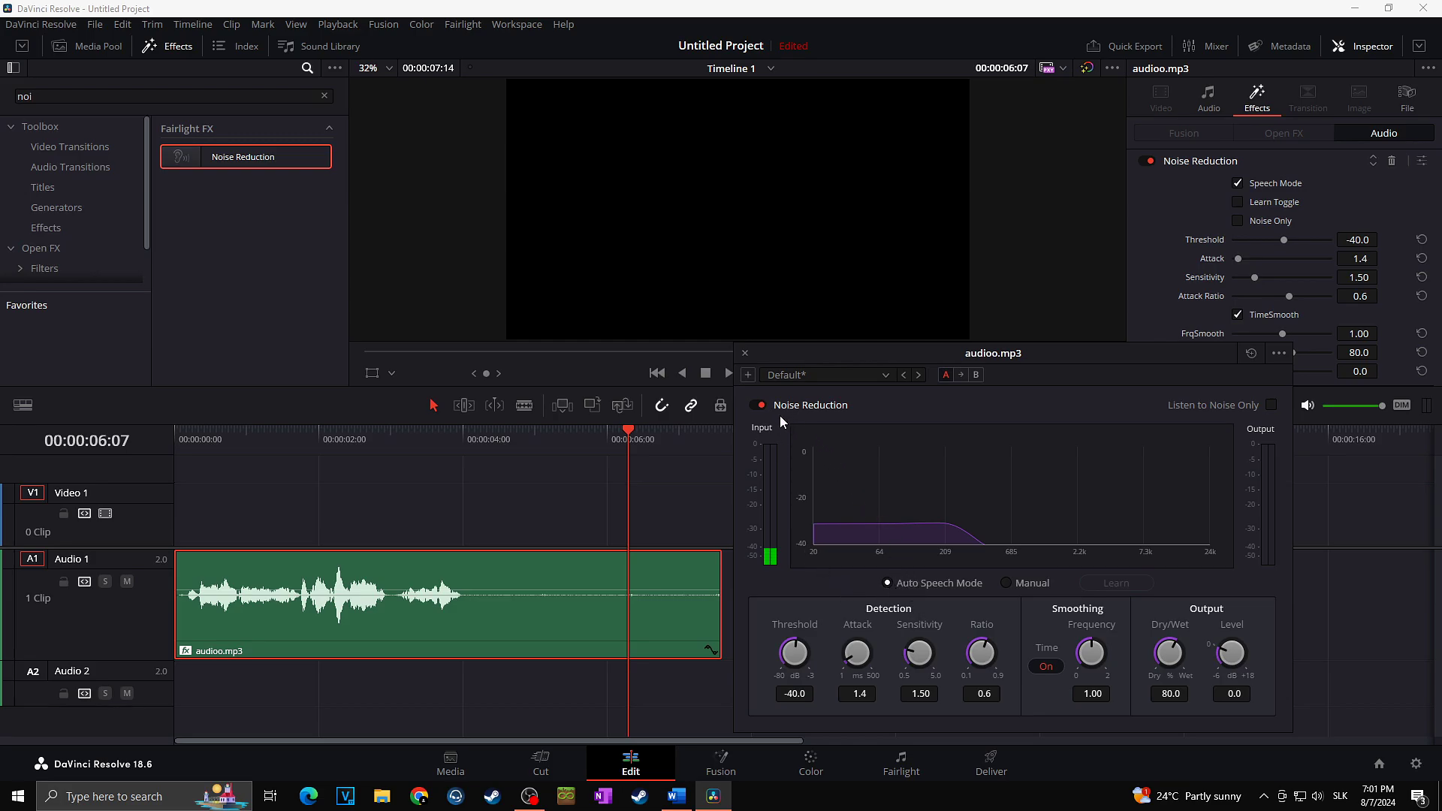
click(182, 430)
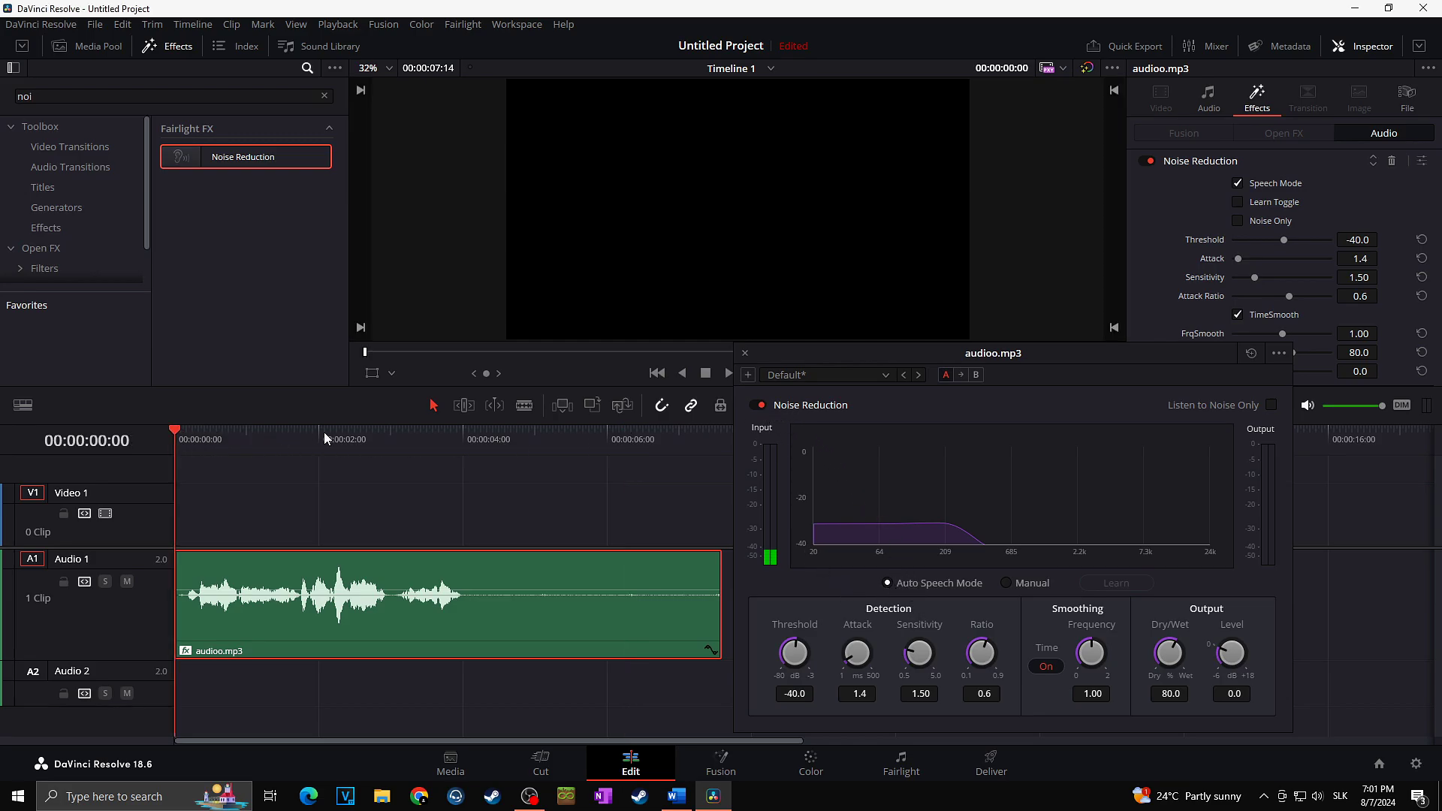
click(726, 376)
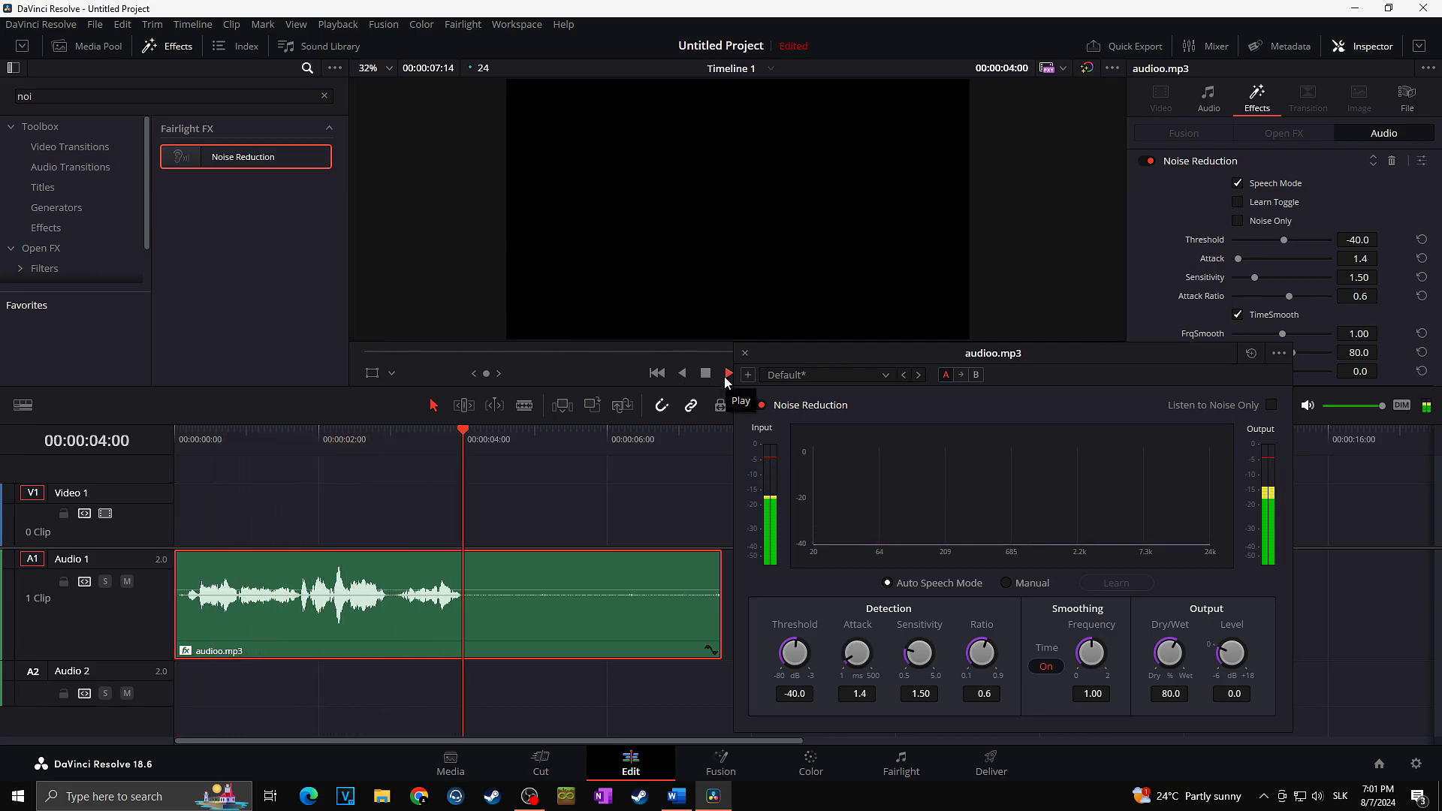
click(706, 377)
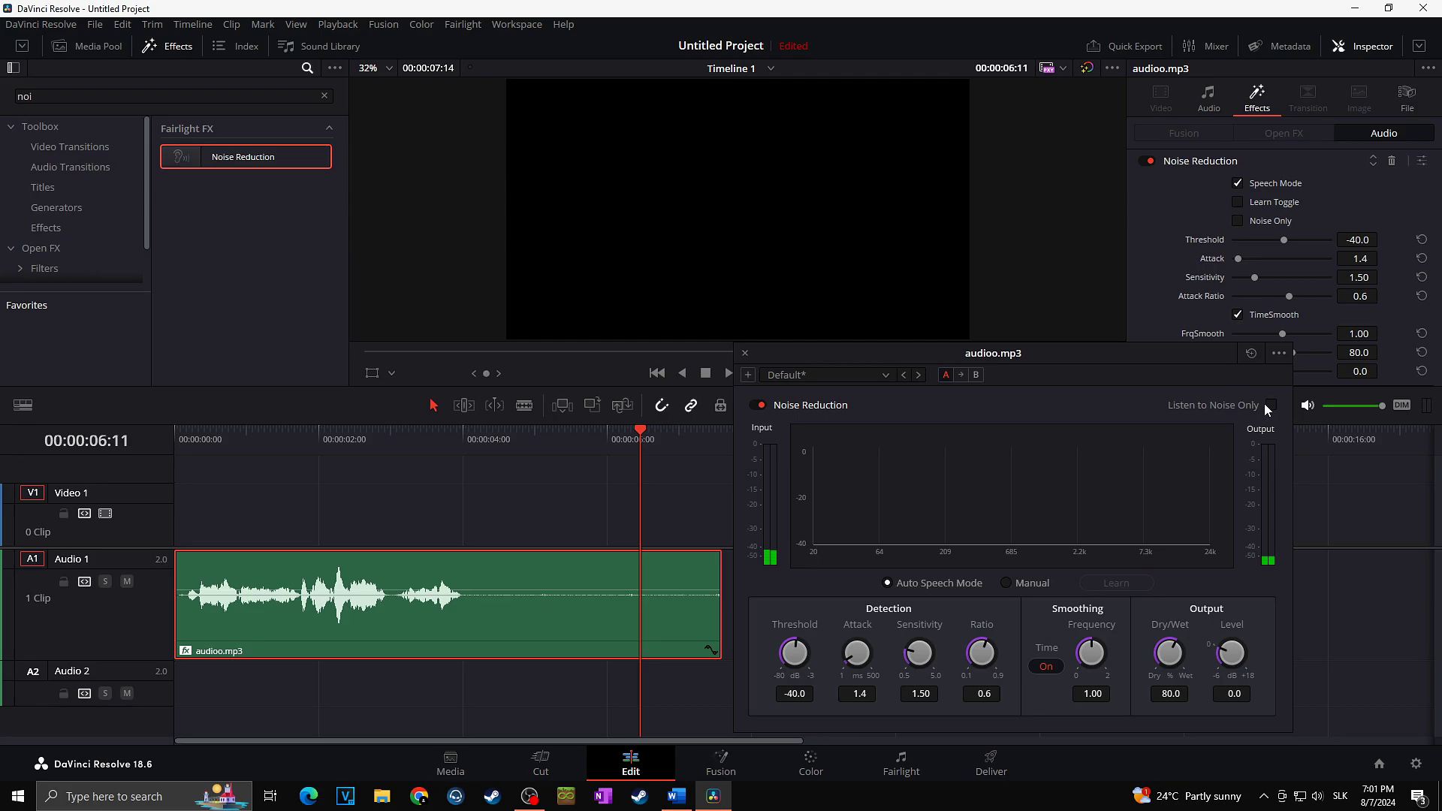
click(480, 439)
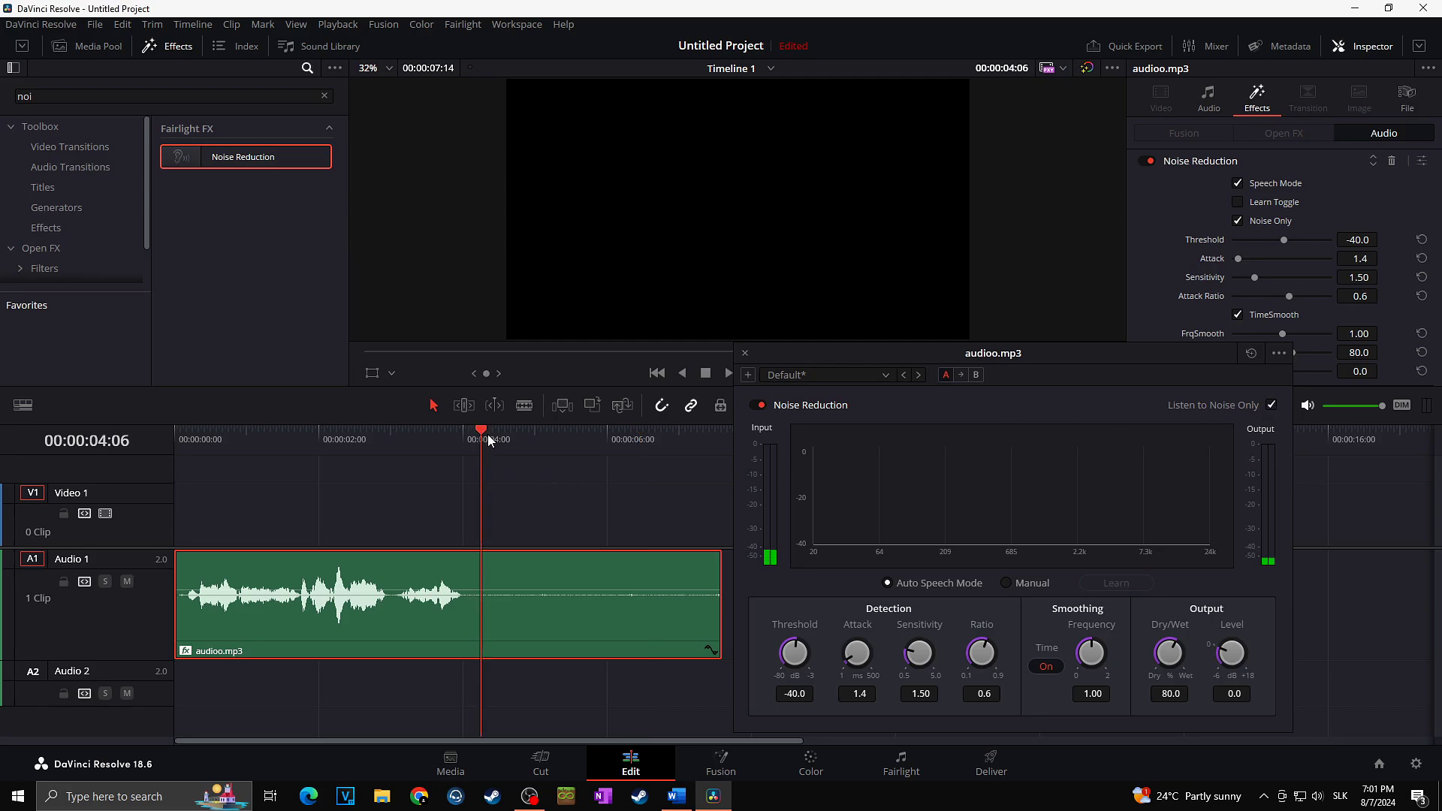
Step: Play from 00:00:04:06, untick Listen to Noise Only, and raise Dry/Wet to 100
click(727, 374)
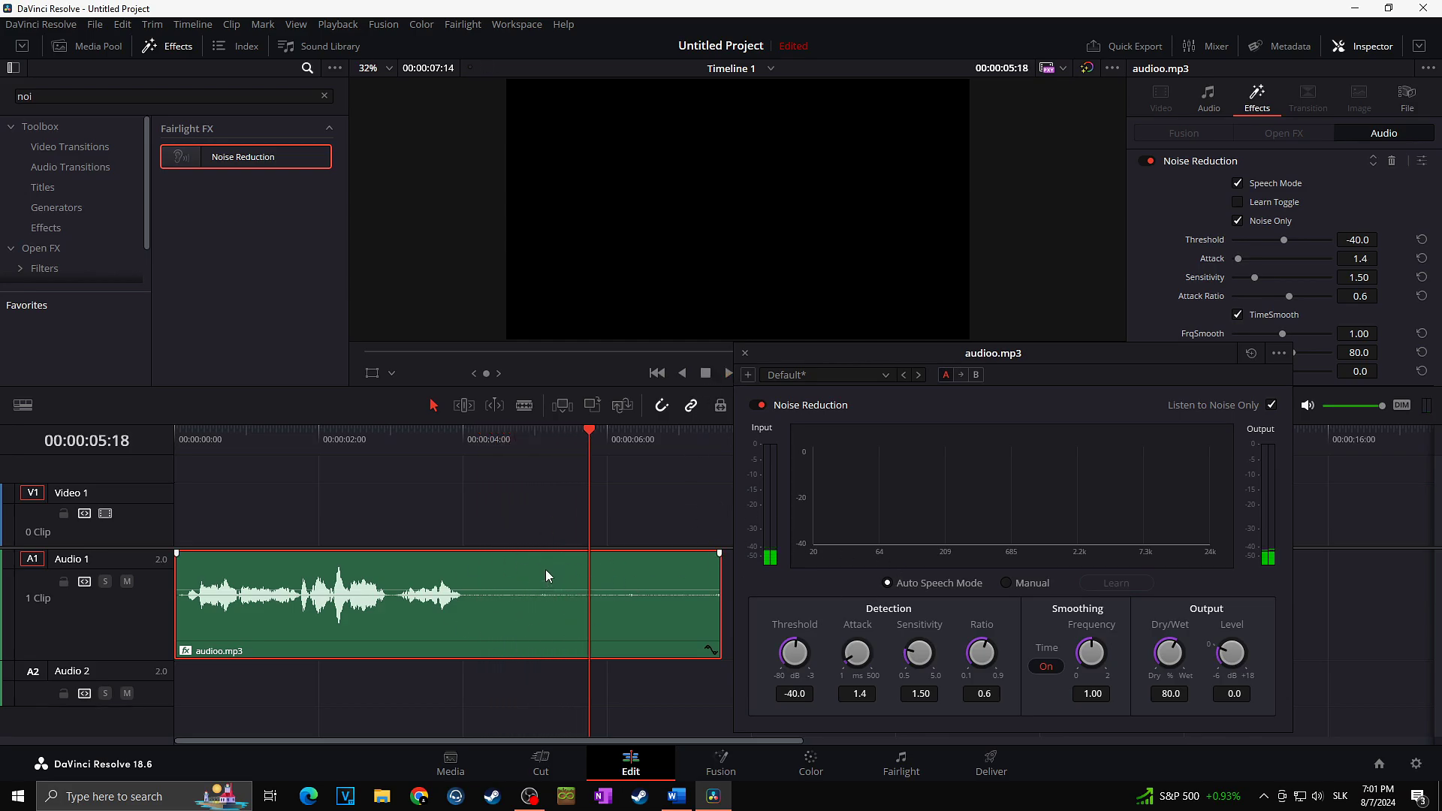
click(1271, 404)
drag(1173, 657, 1254, 214)
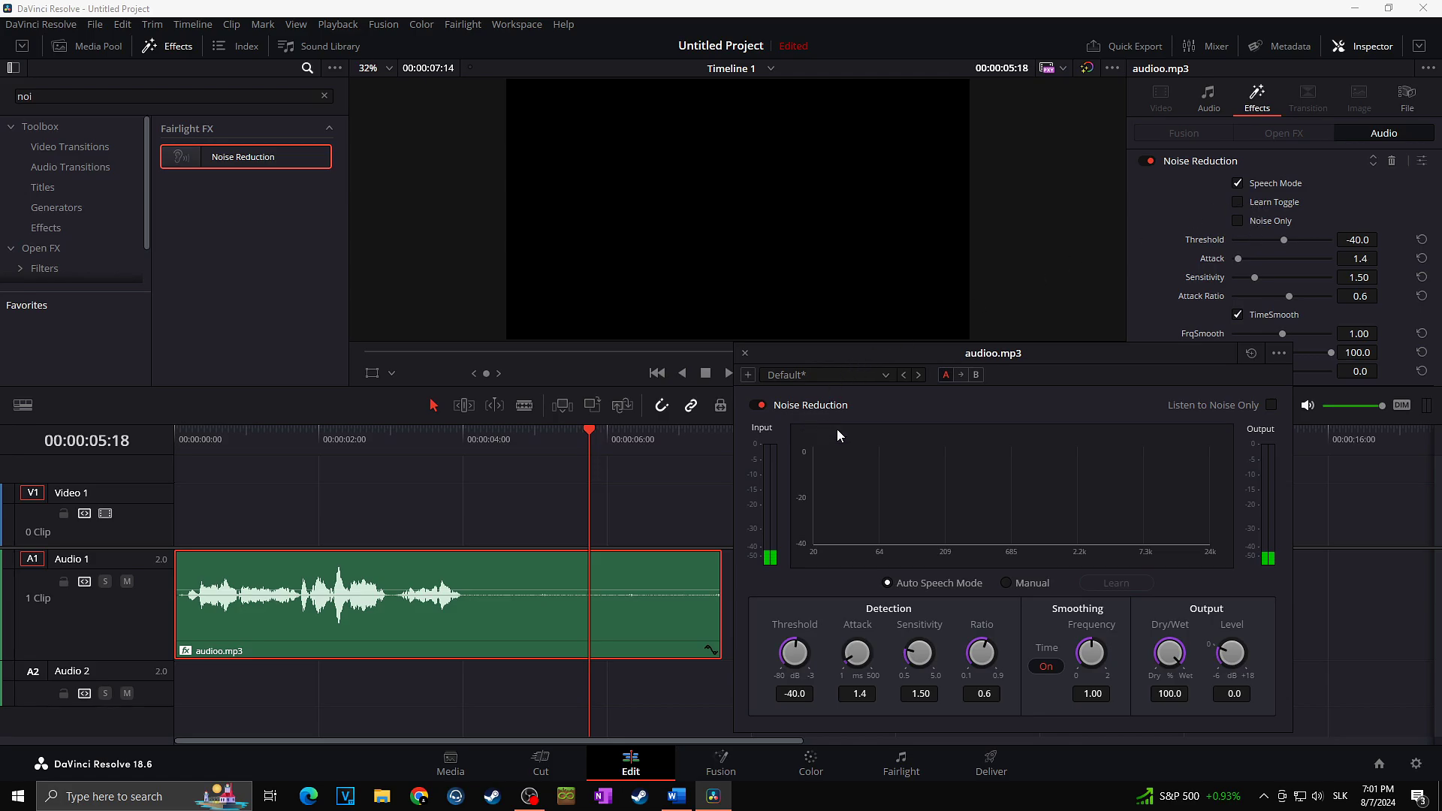
Step: Play the clip at Dry/Wet 100, then bypass Noise Reduction and play it unprocessed
click(196, 440)
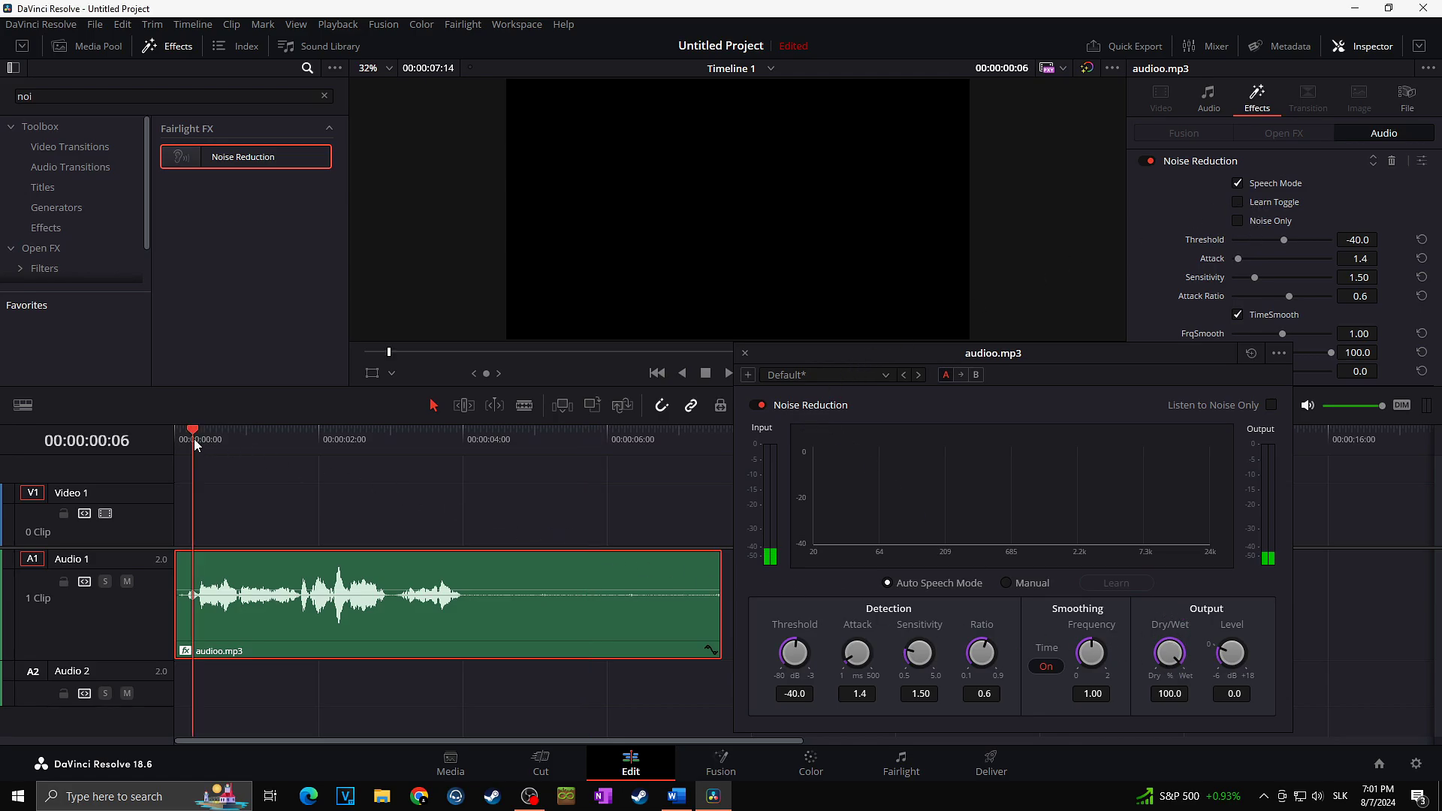
click(726, 373)
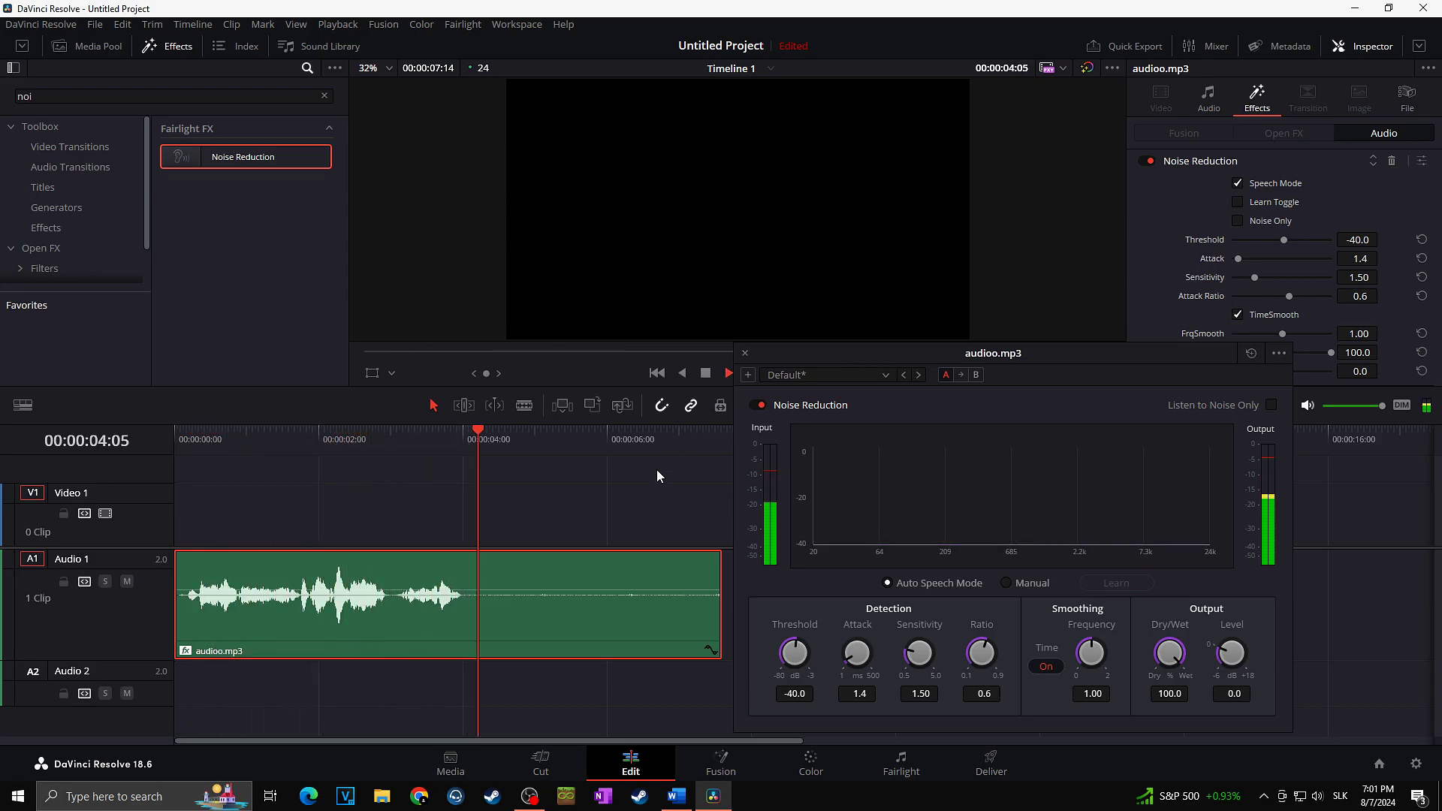
click(706, 374)
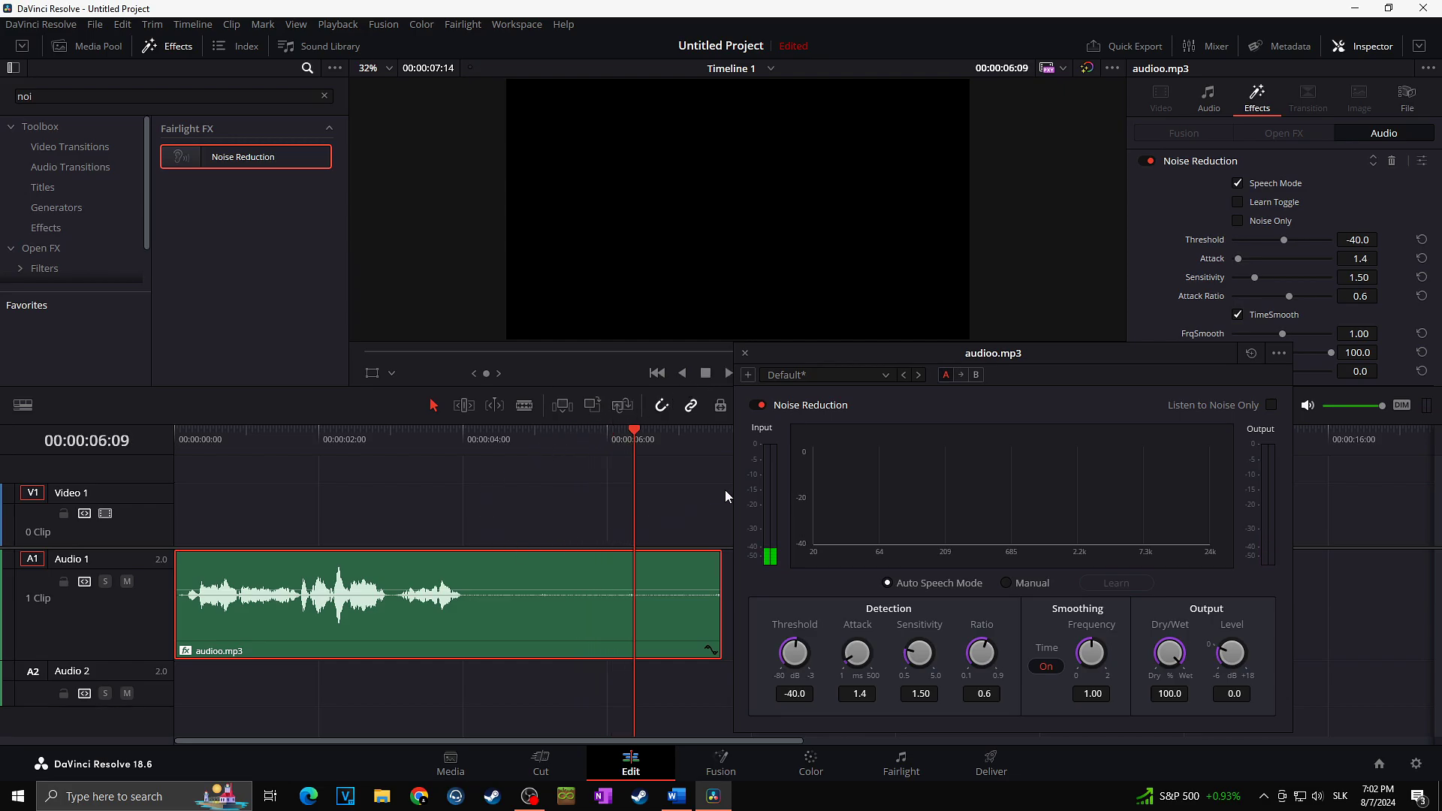
click(759, 405)
click(303, 432)
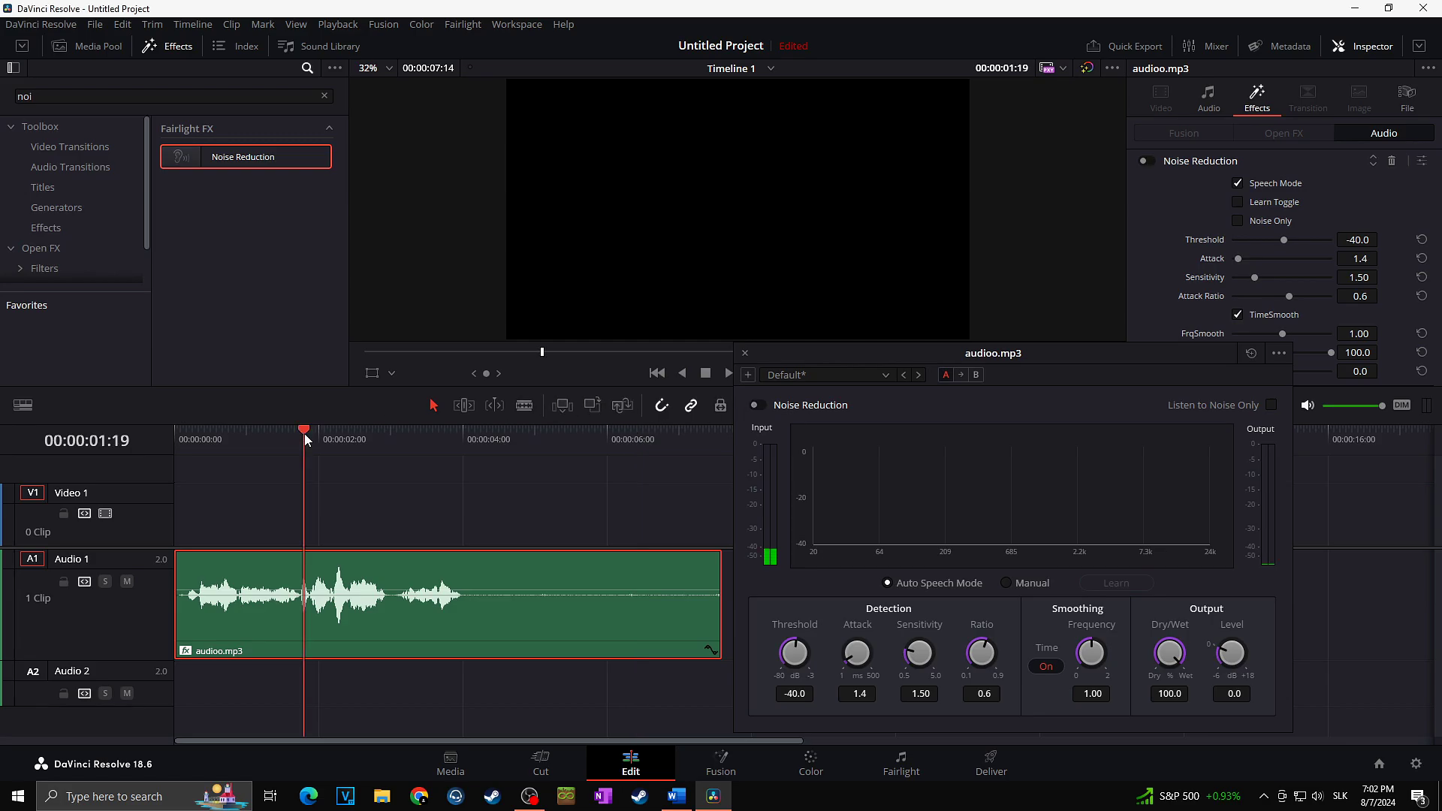
click(724, 372)
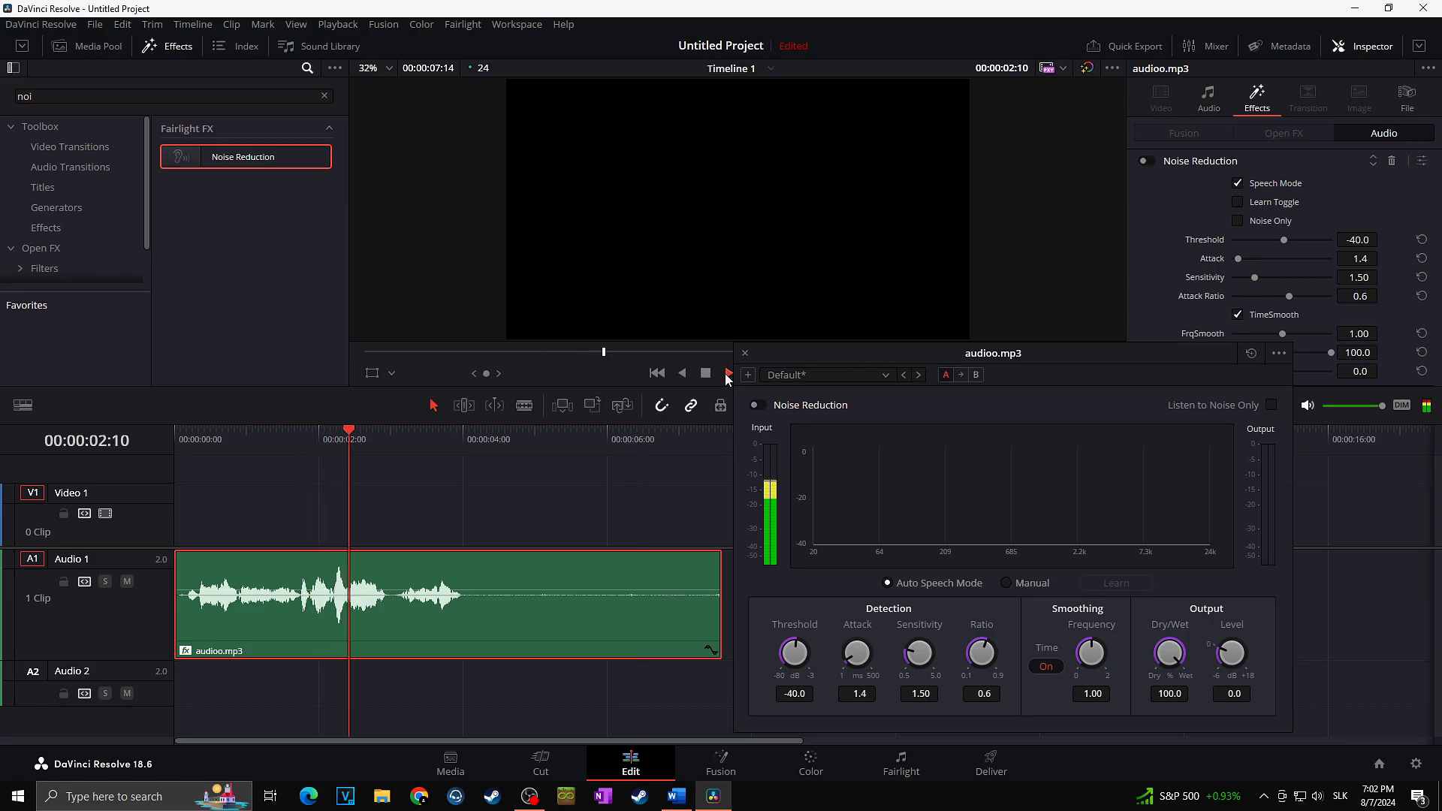
click(727, 373)
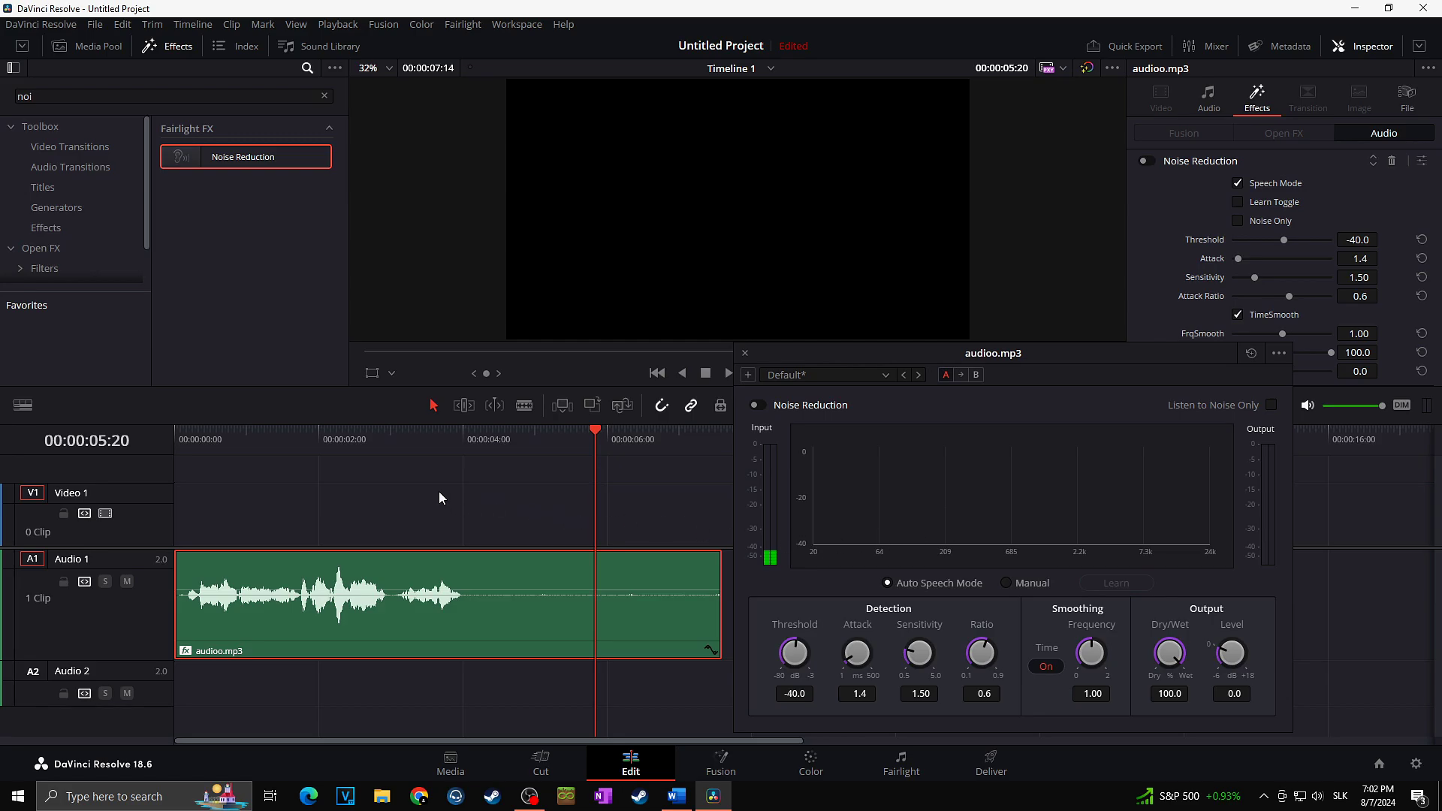
key(space)
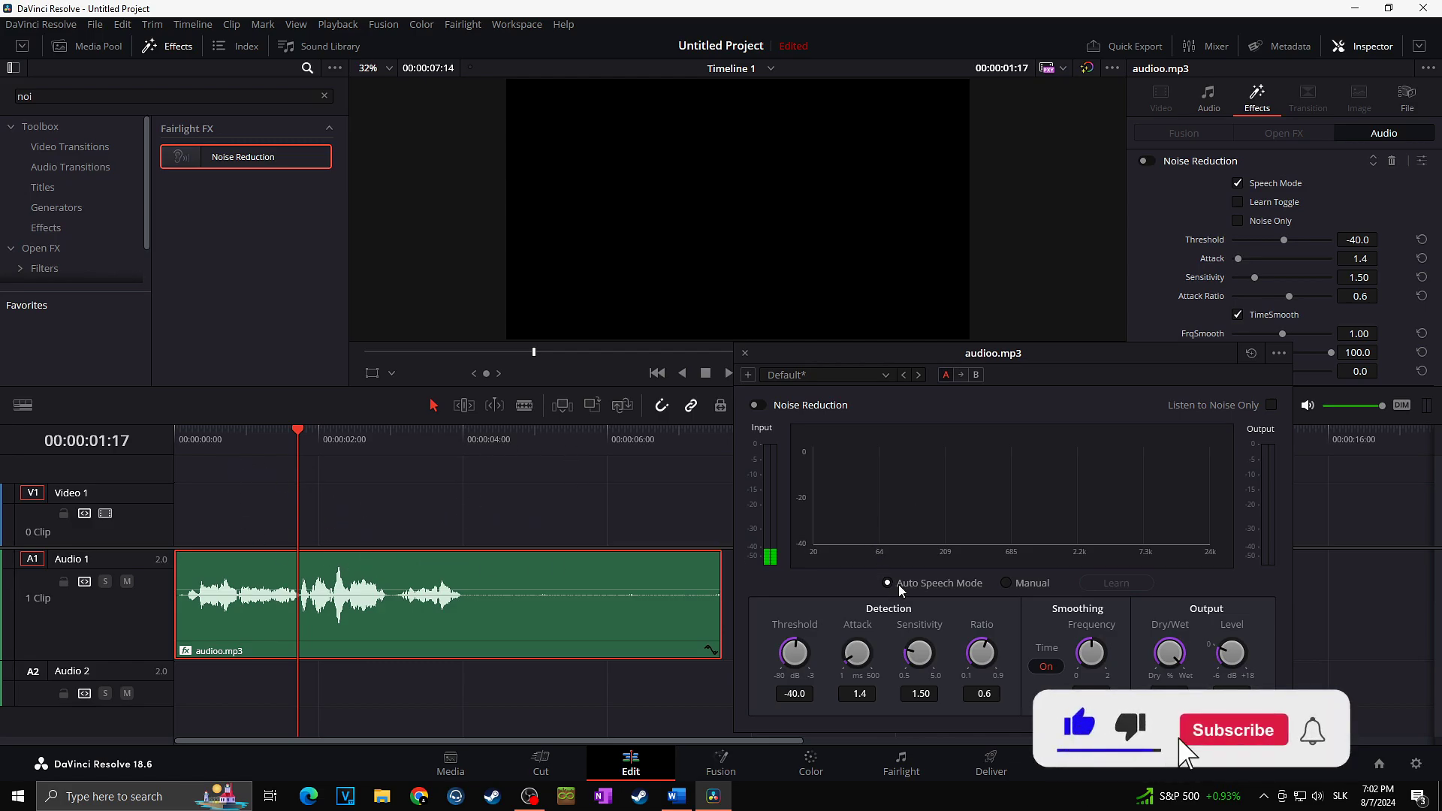
Step: Switch to comparison slot B in Manual mode and place the playhead at 4 seconds
click(976, 374)
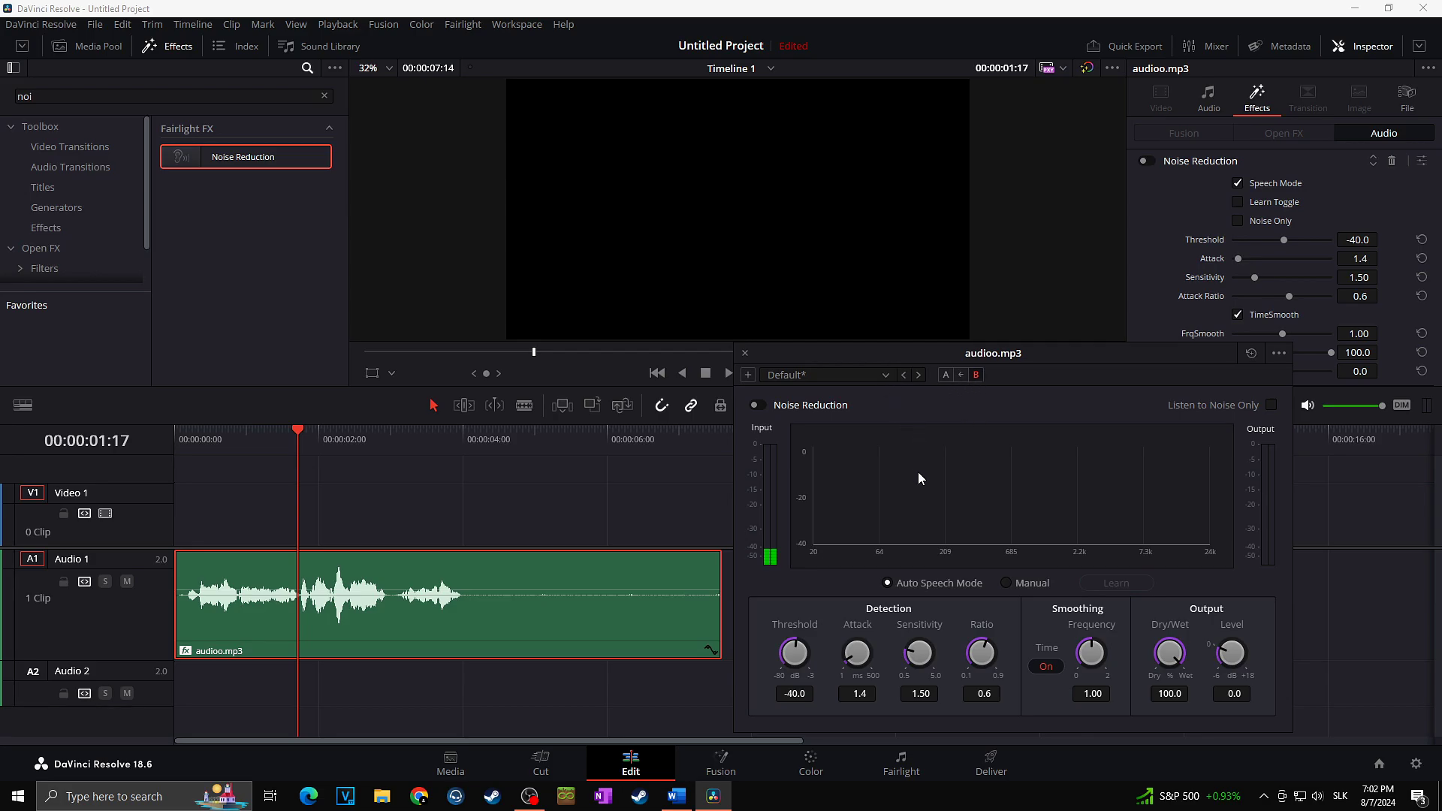
click(1007, 581)
drag(875, 353, 886, 345)
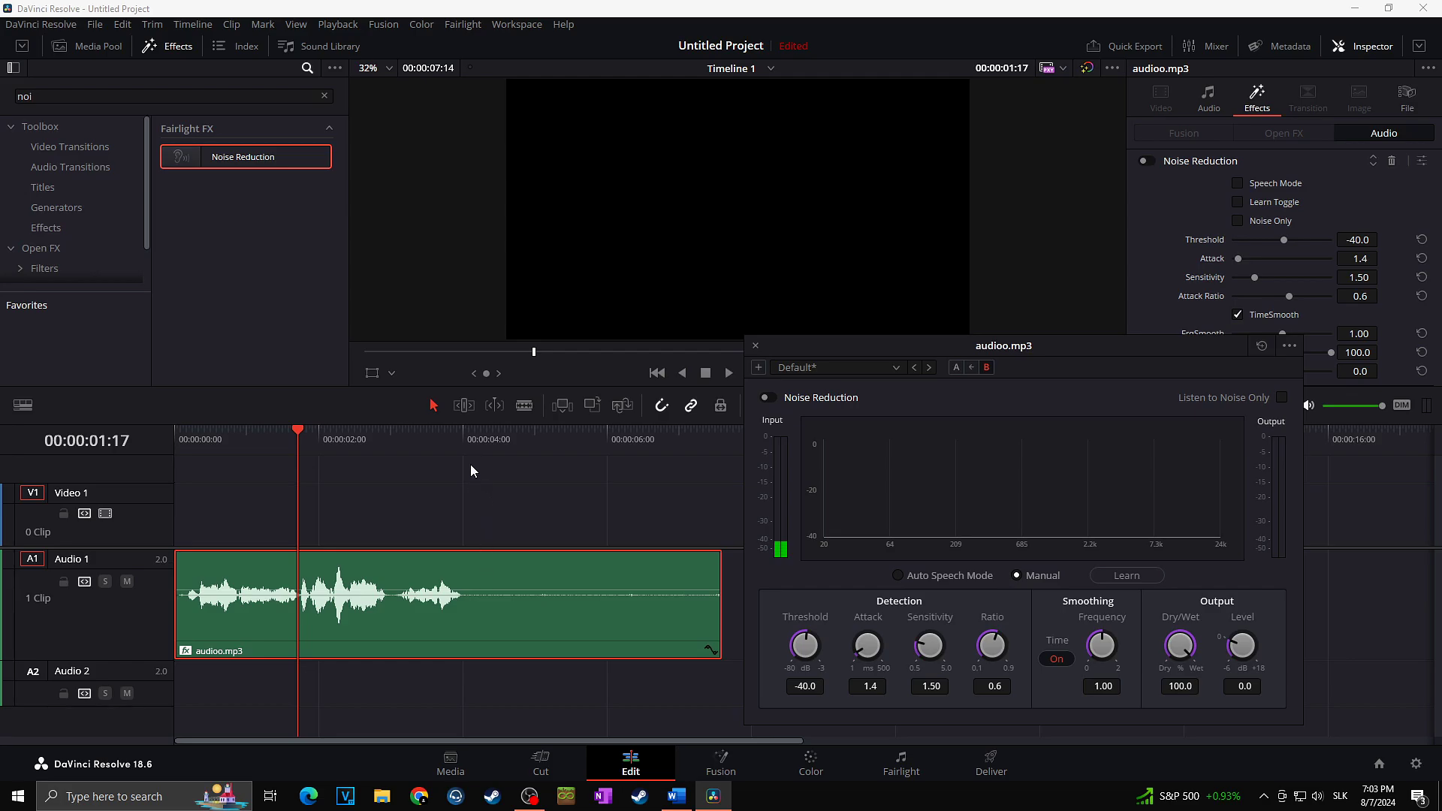
click(462, 435)
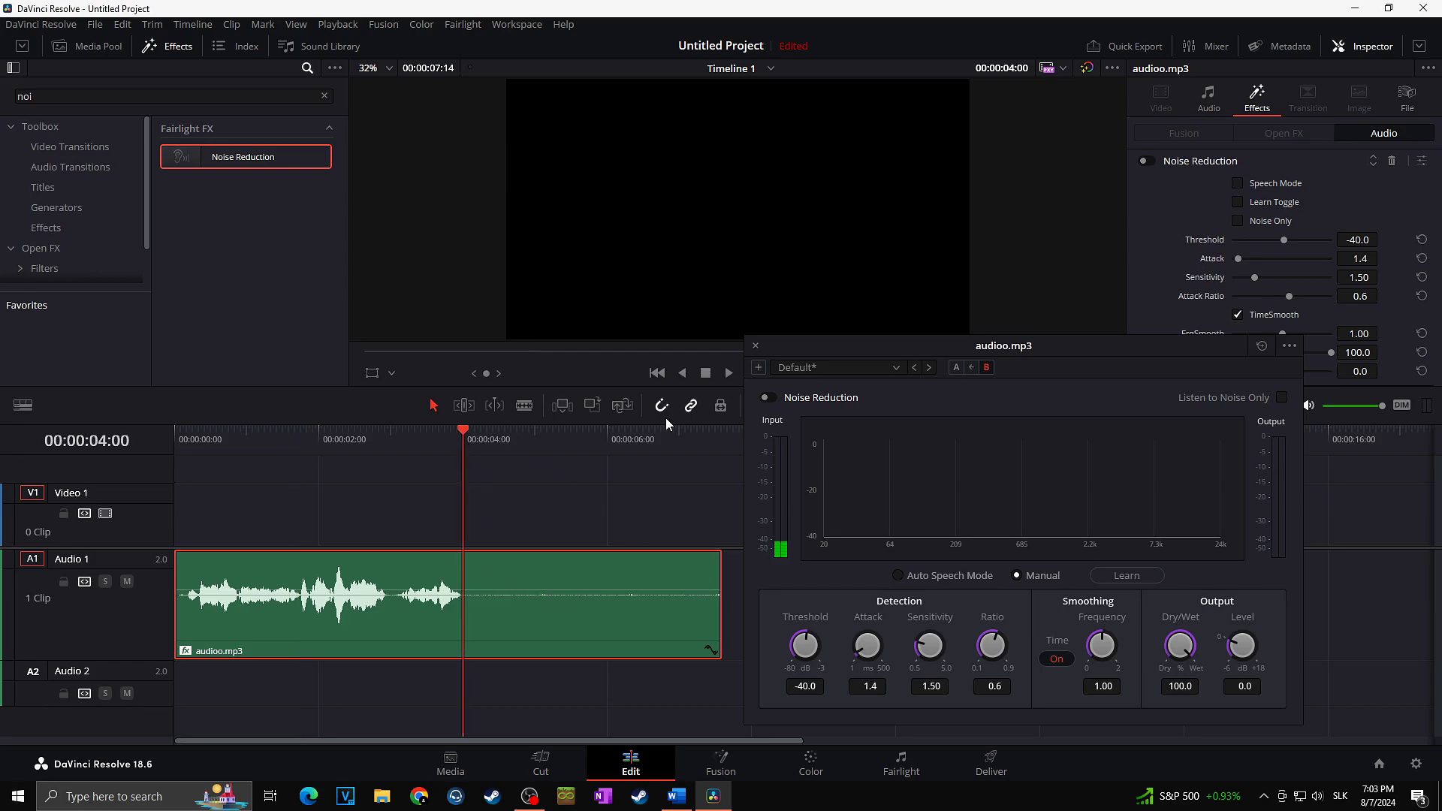
Step: Play around 4 s, mark an In point at 00:00:04:05, and move the playhead to the clip end
key(space)
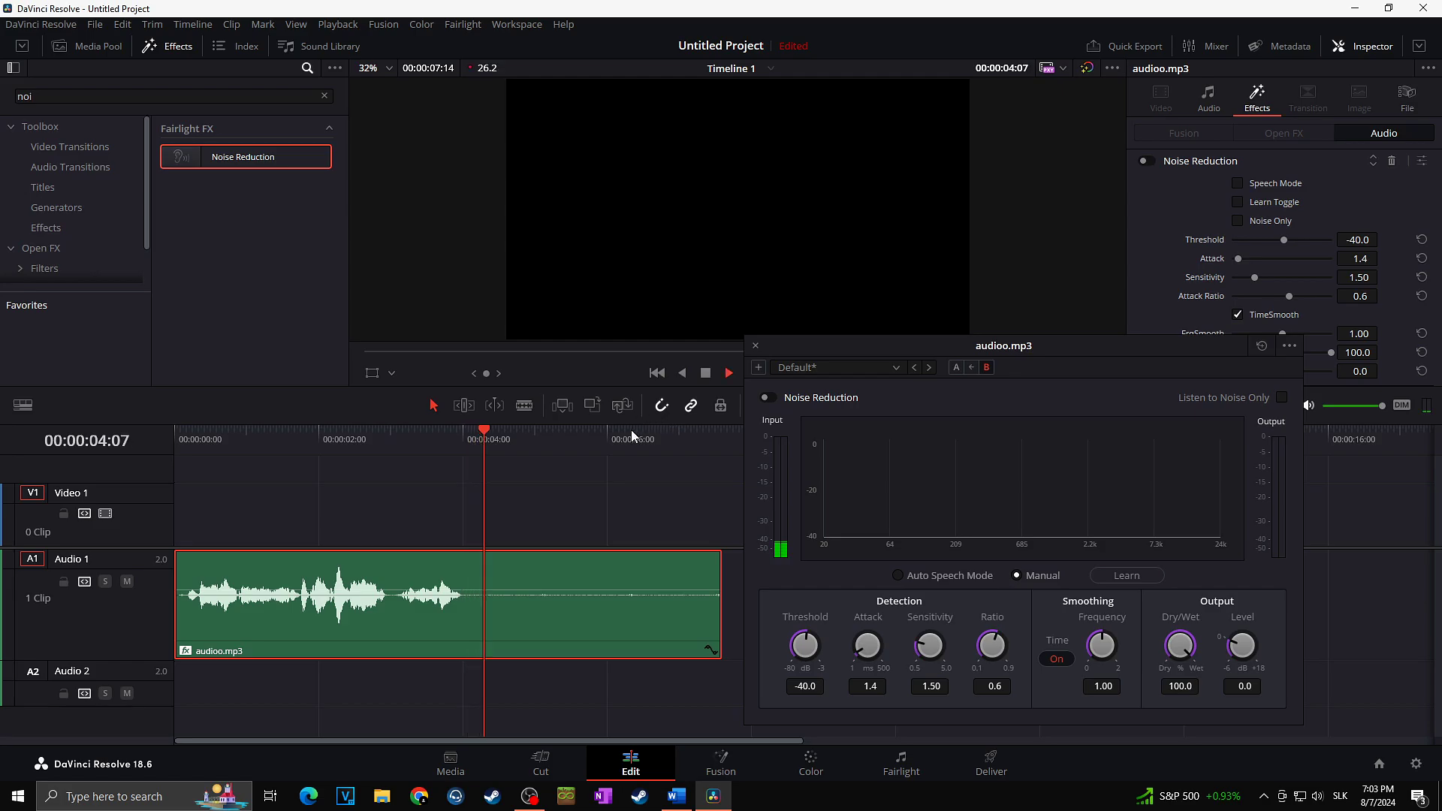
click(706, 373)
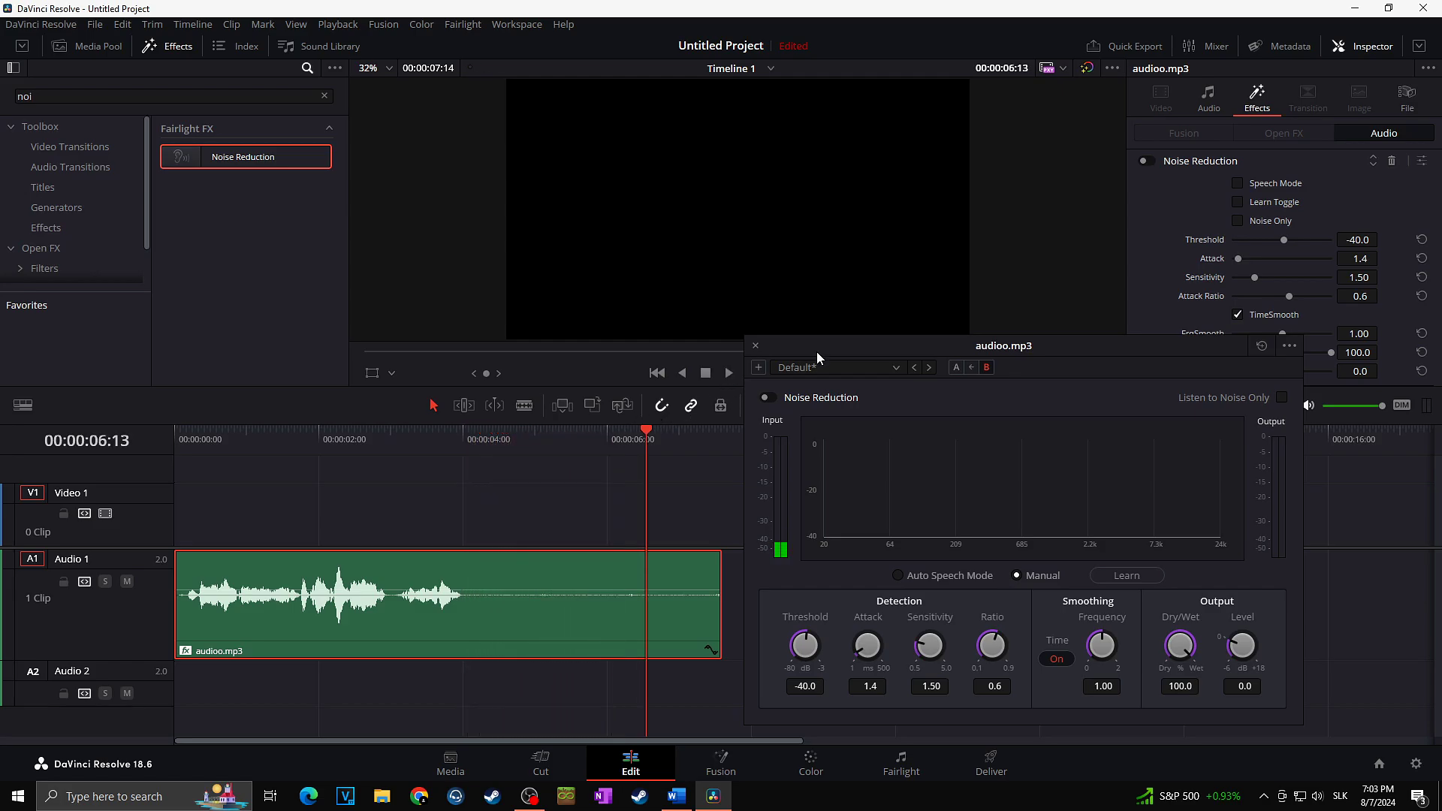
click(479, 438)
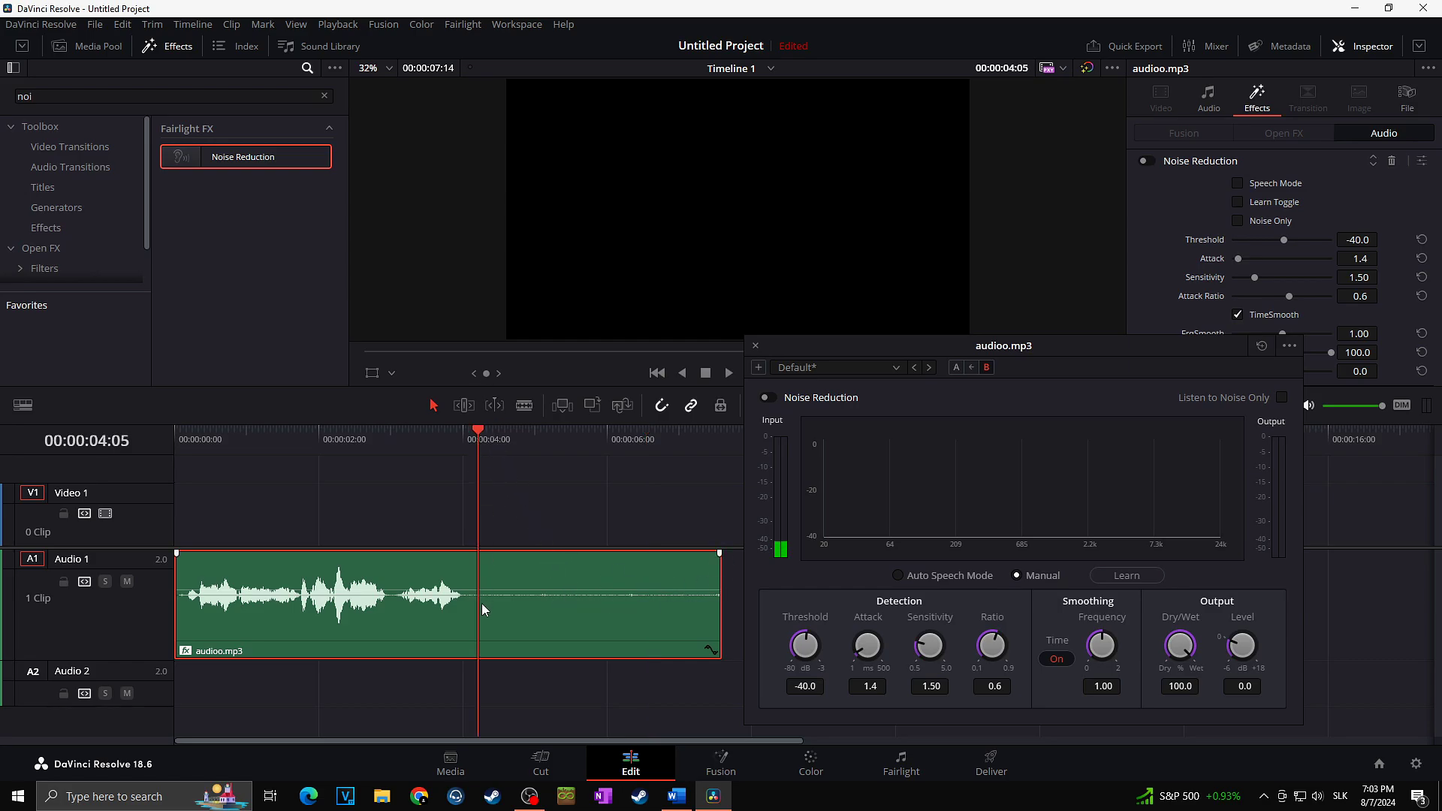
key(i)
click(713, 440)
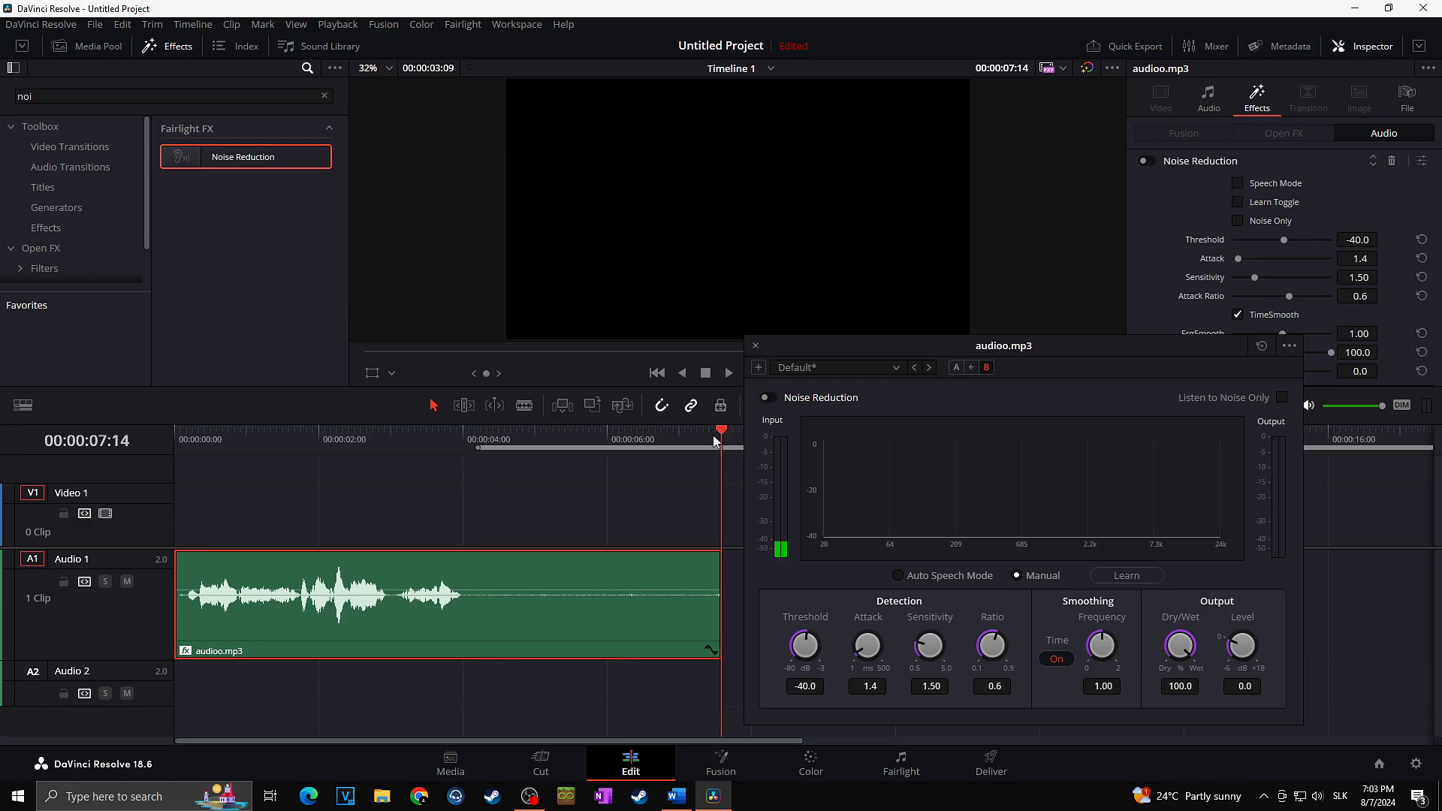
drag(823, 344, 826, 415)
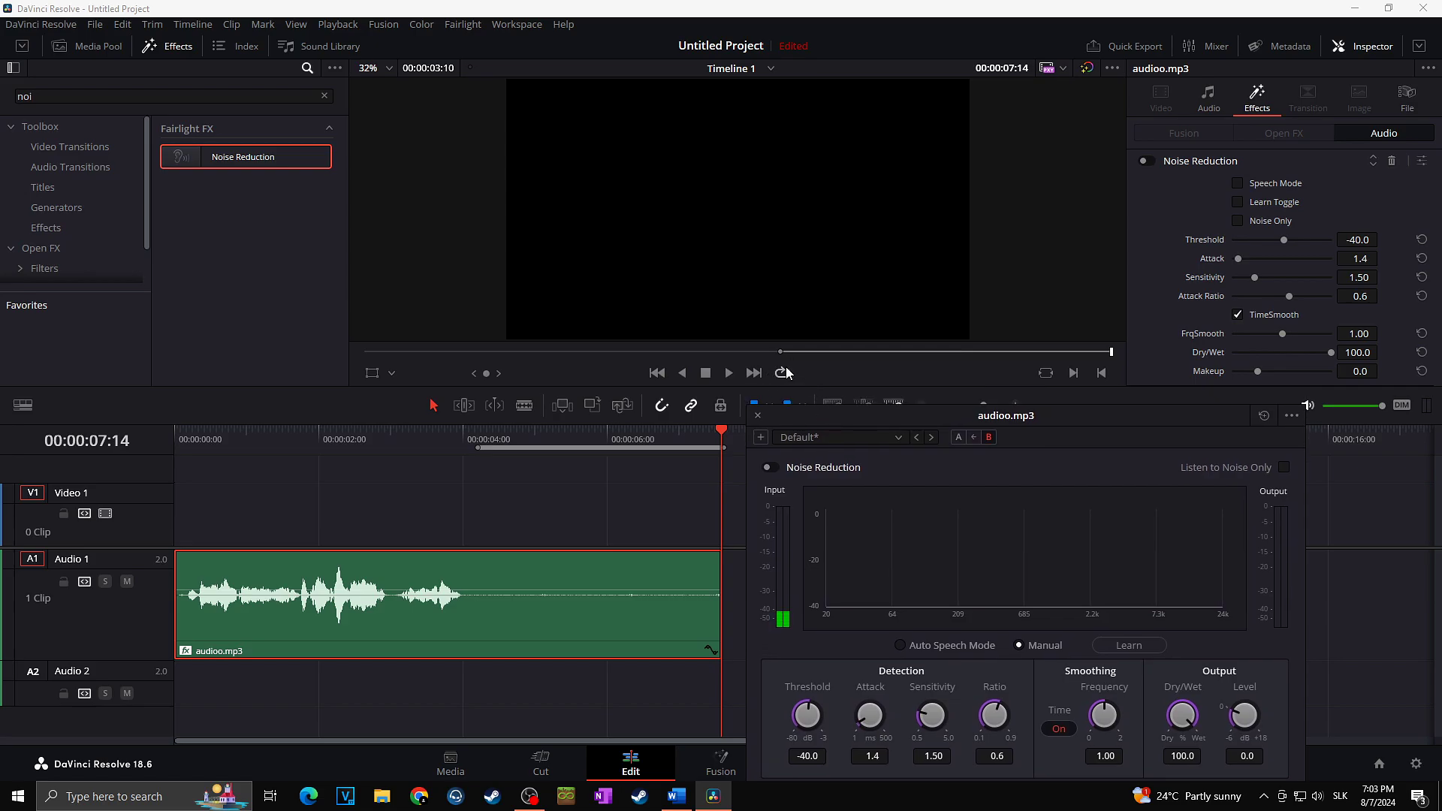
Step: Loop-play the marked quiet tail while Learn captures the noise profile, with Noise Reduction enabled
click(785, 375)
drag(863, 413, 858, 359)
click(1142, 593)
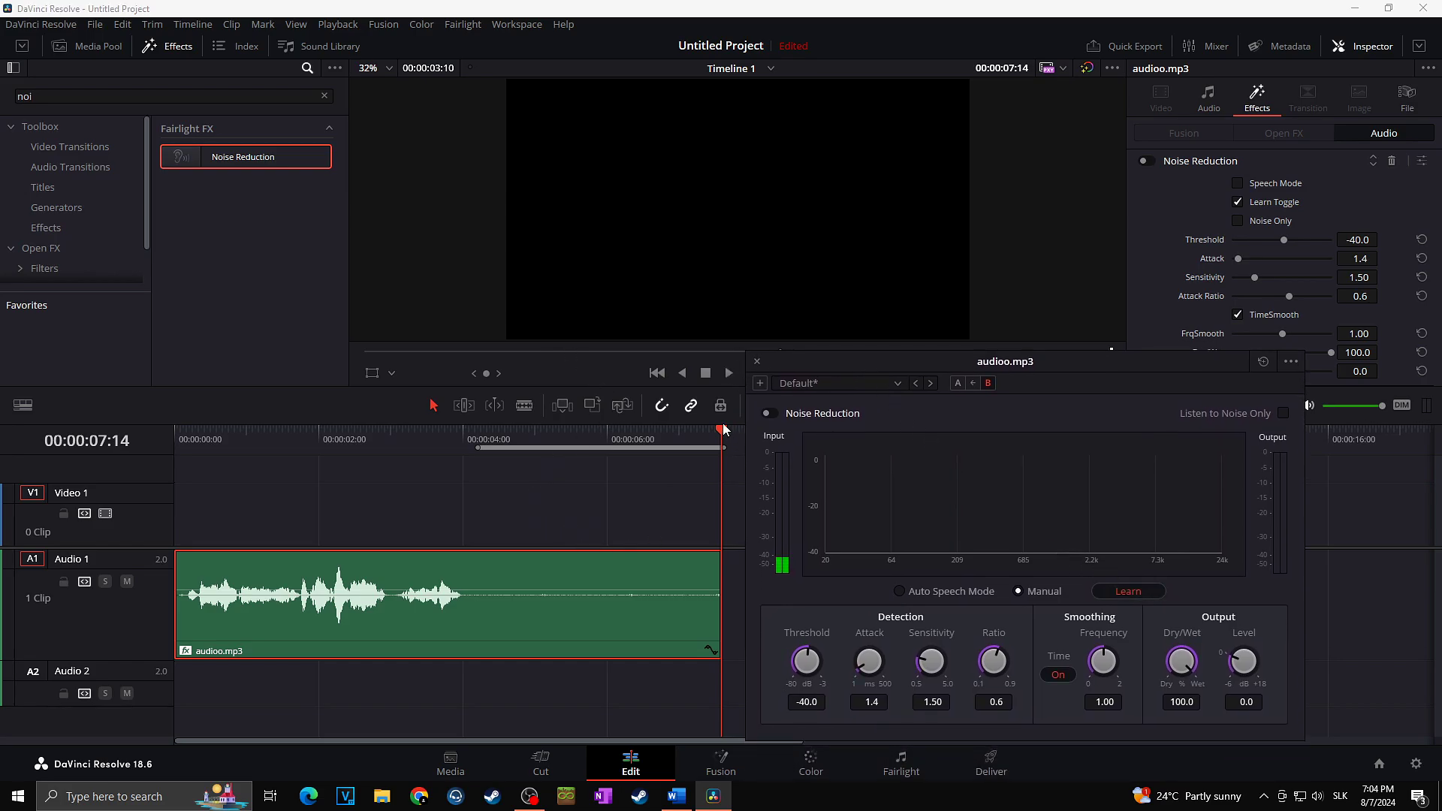
click(727, 373)
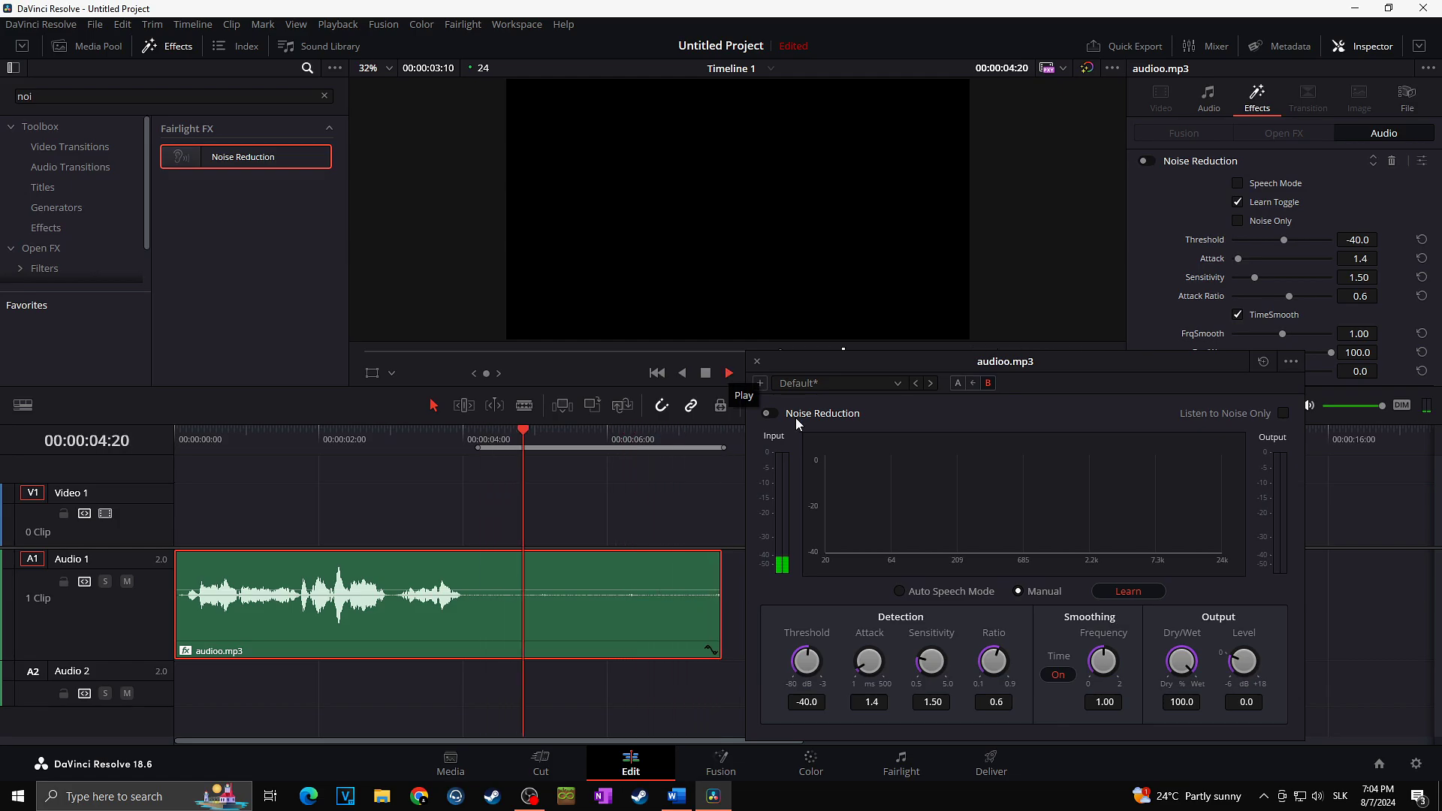
click(767, 413)
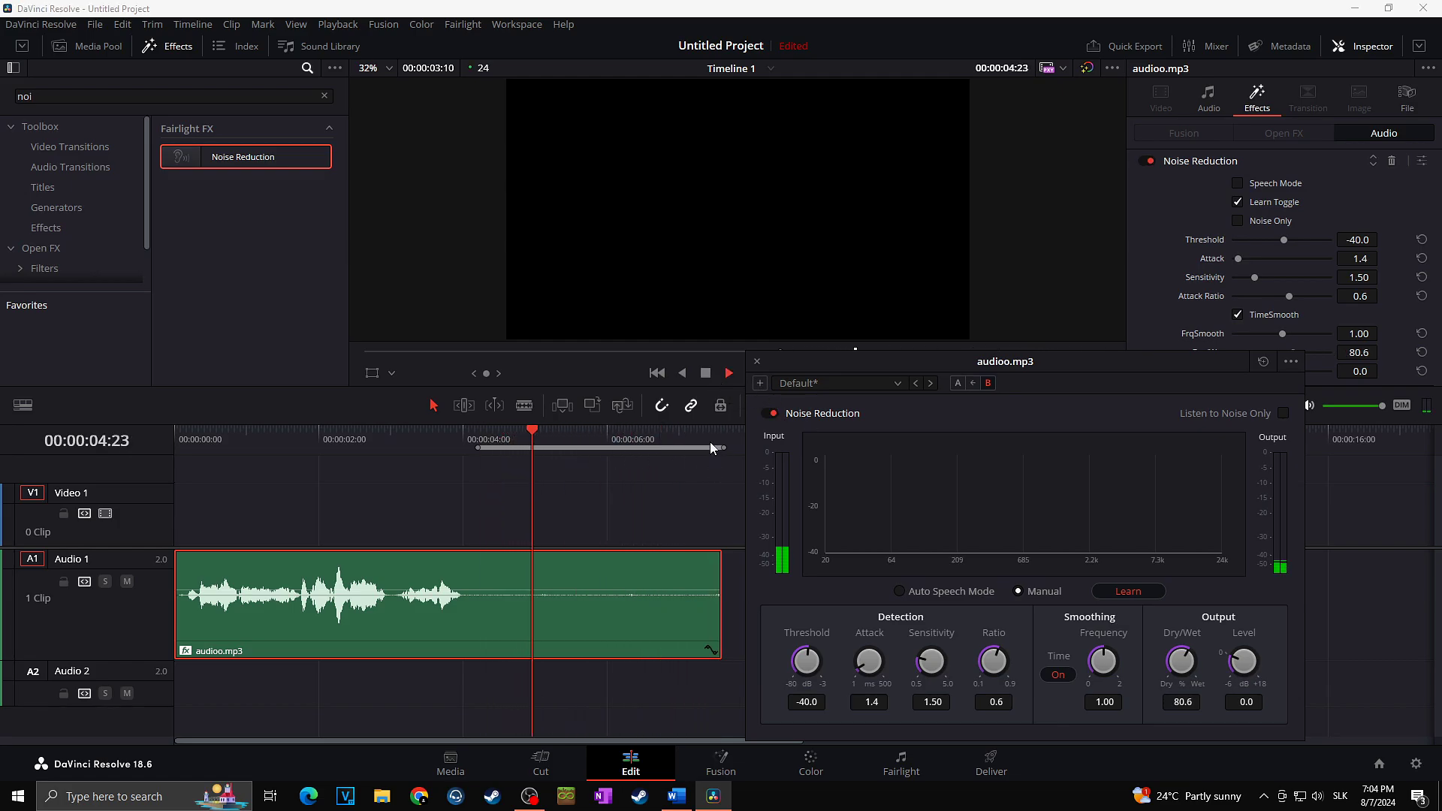
click(706, 374)
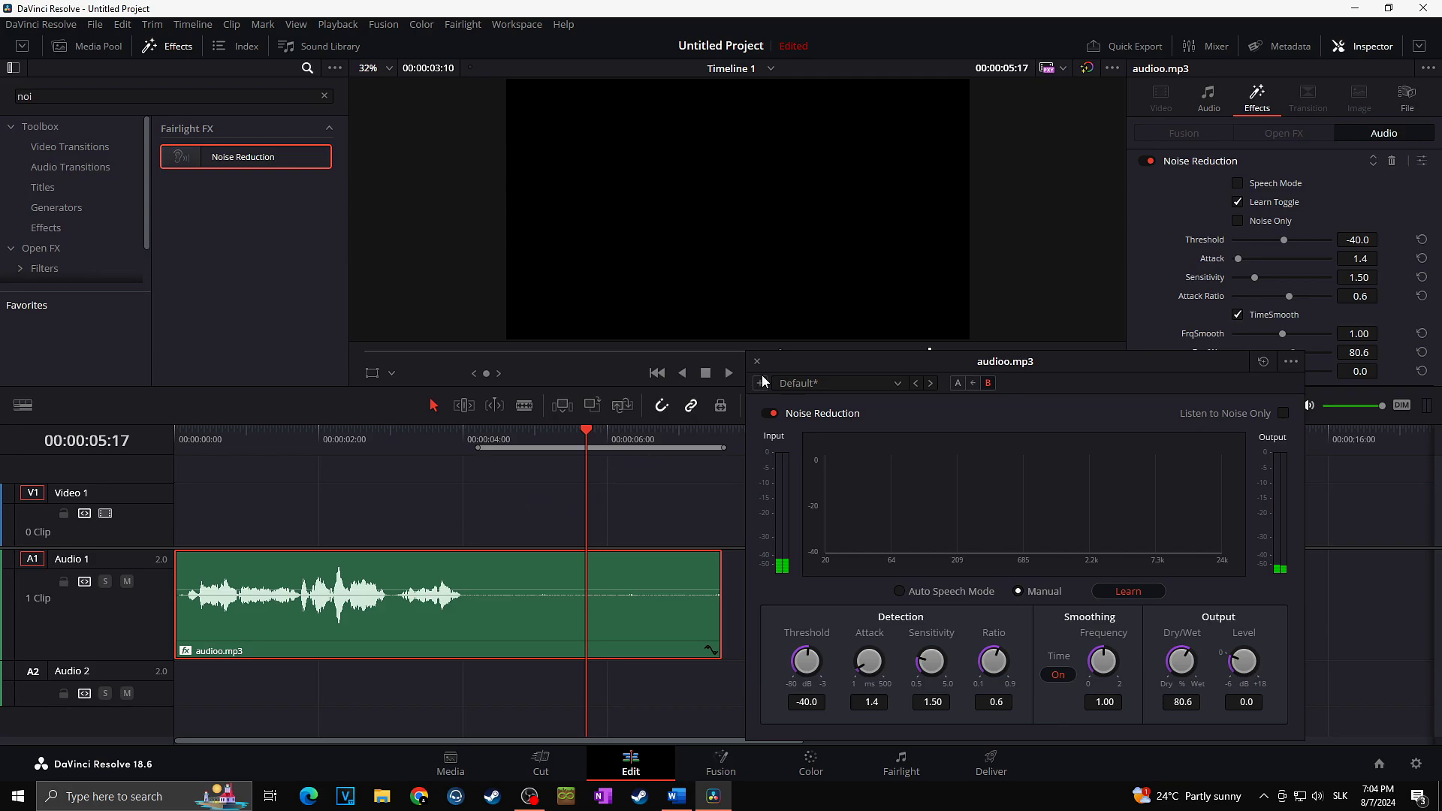
click(1132, 591)
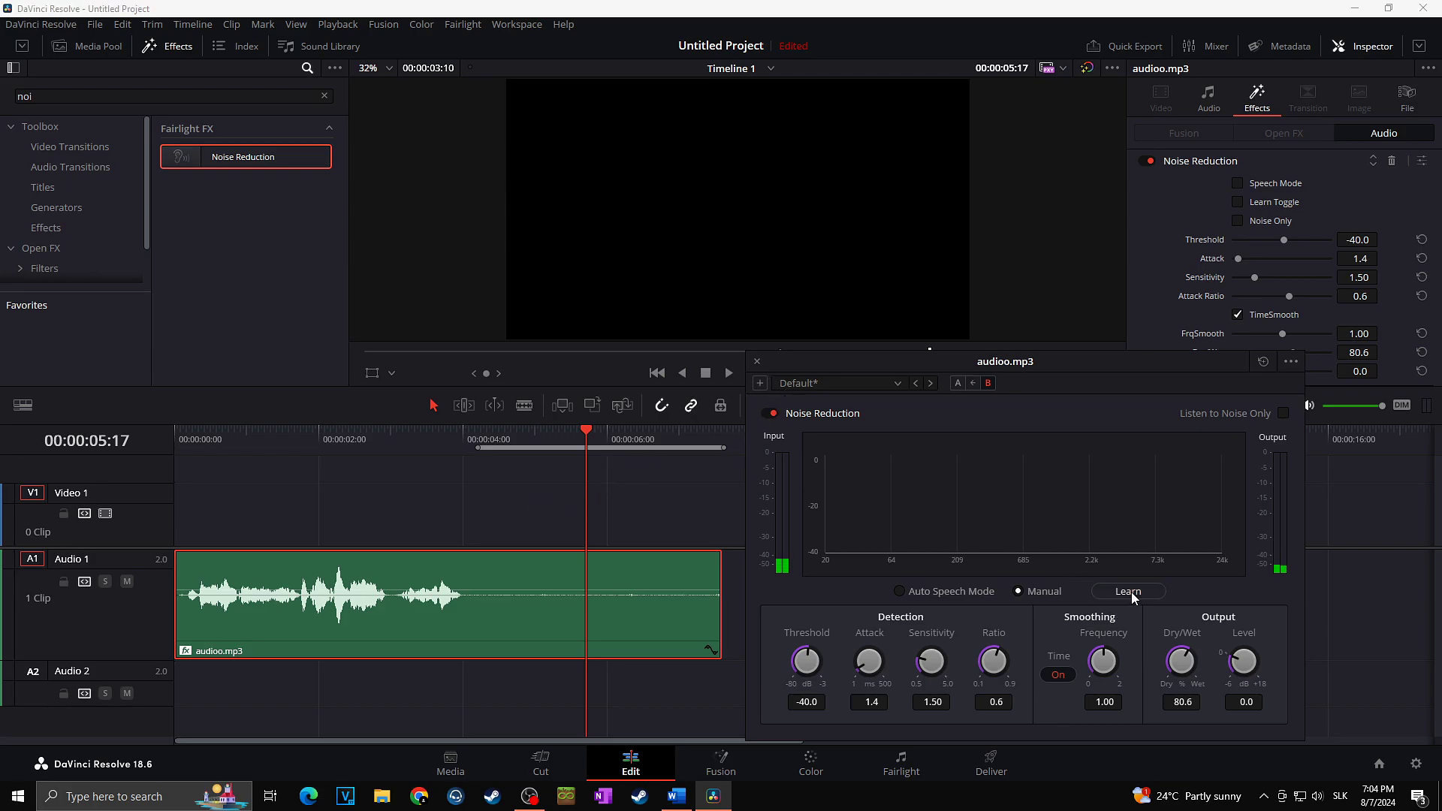
Step: Play the cleaned clip from the start, then bypass Noise Reduction and play the original
drag(188, 443, 178, 440)
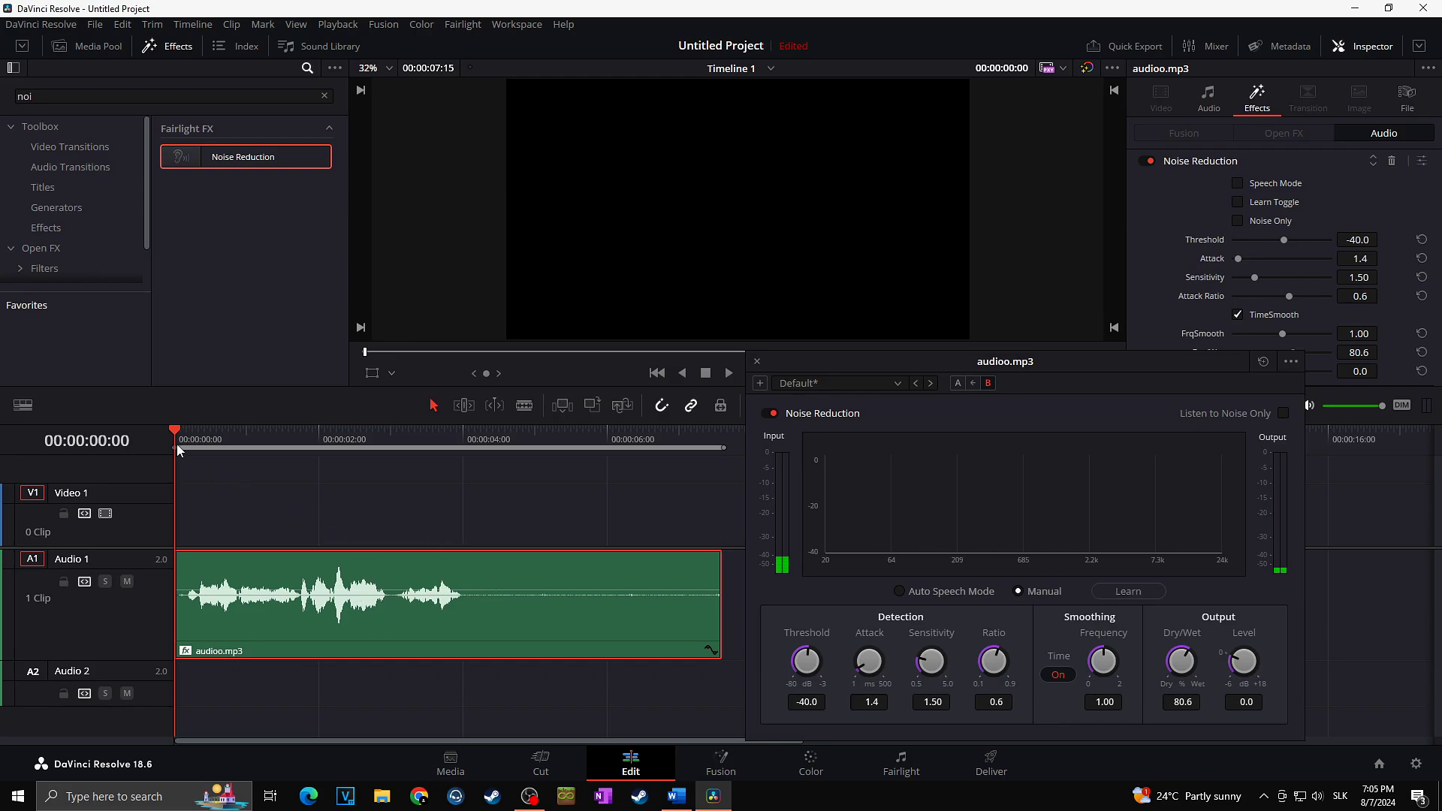
click(726, 375)
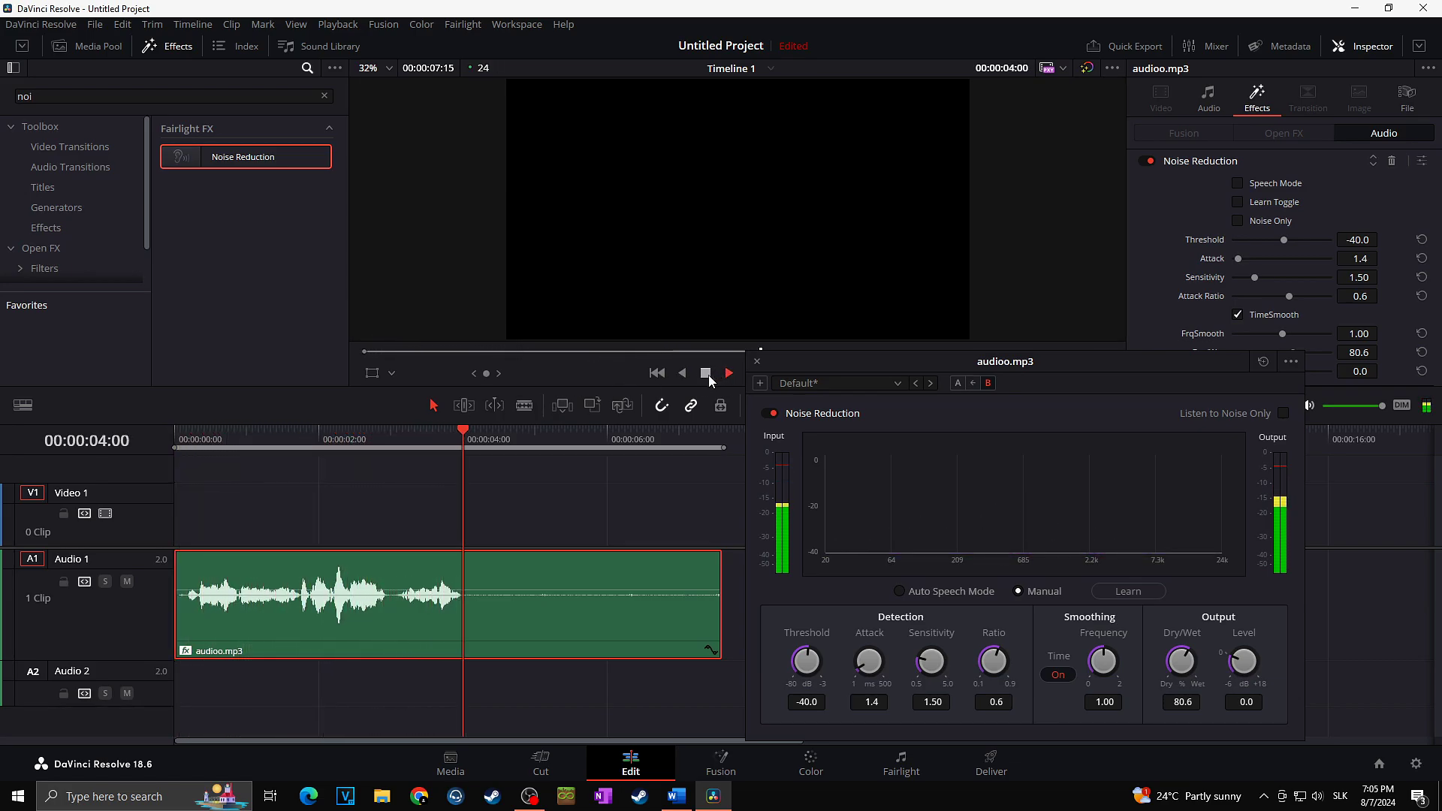
click(706, 379)
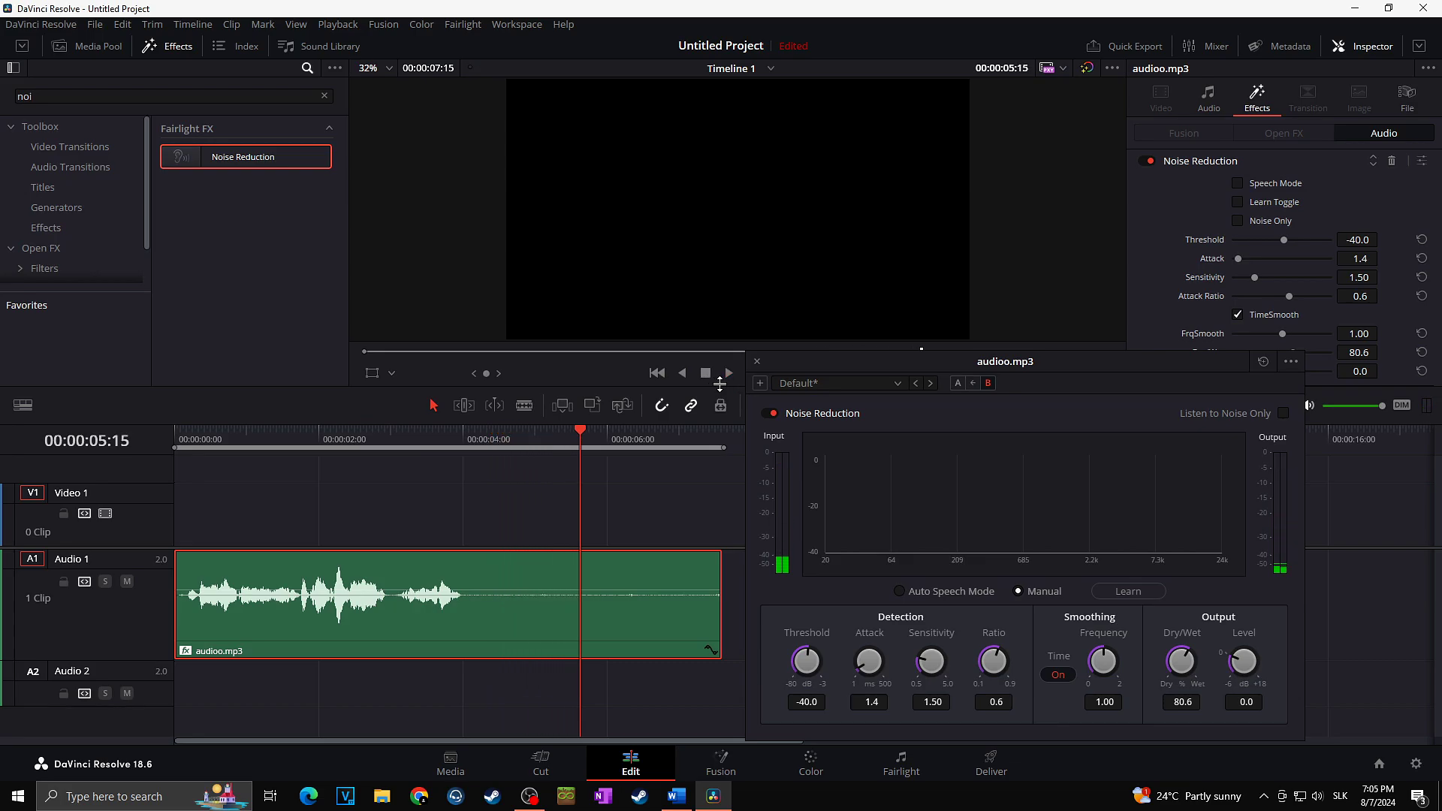
click(762, 413)
key(Home)
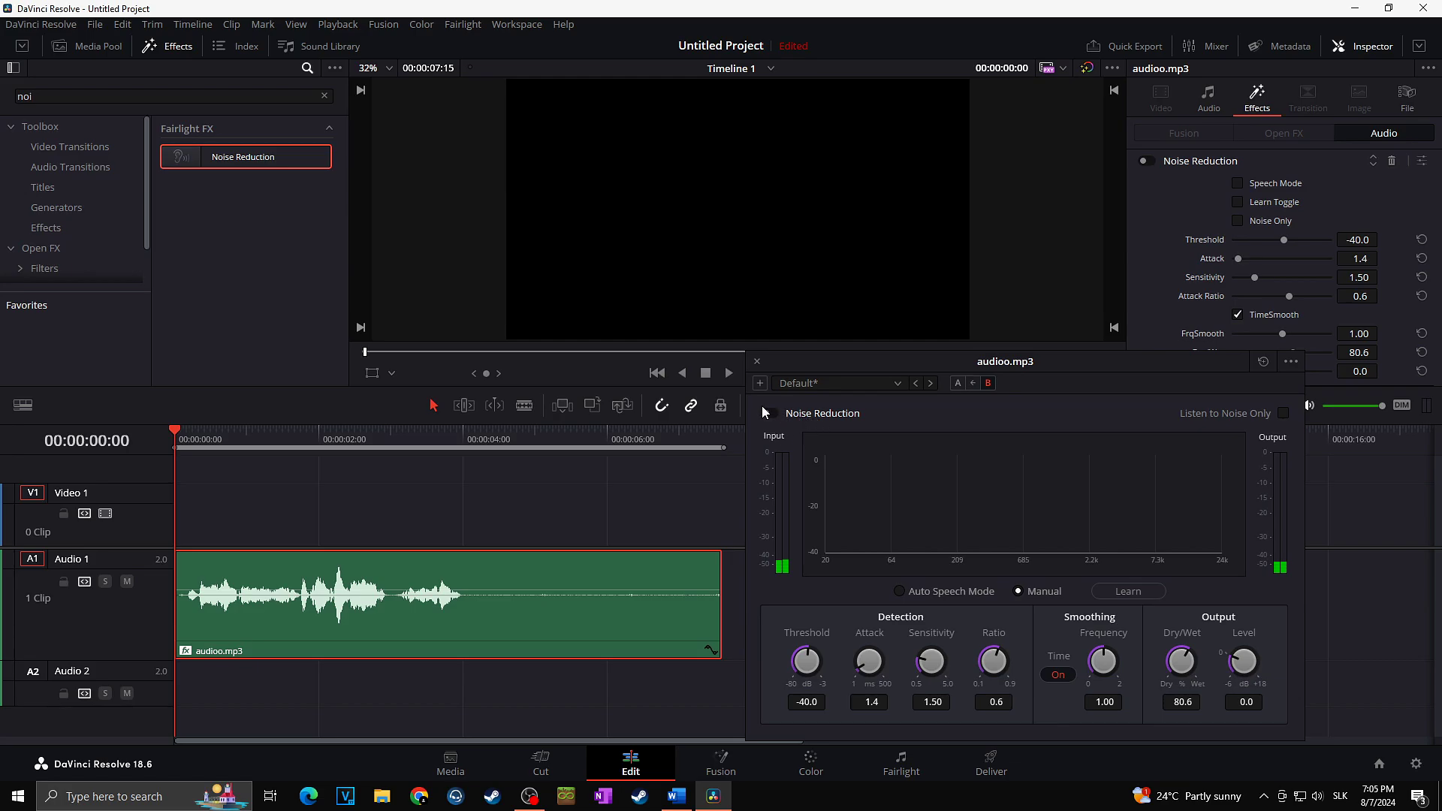
click(728, 371)
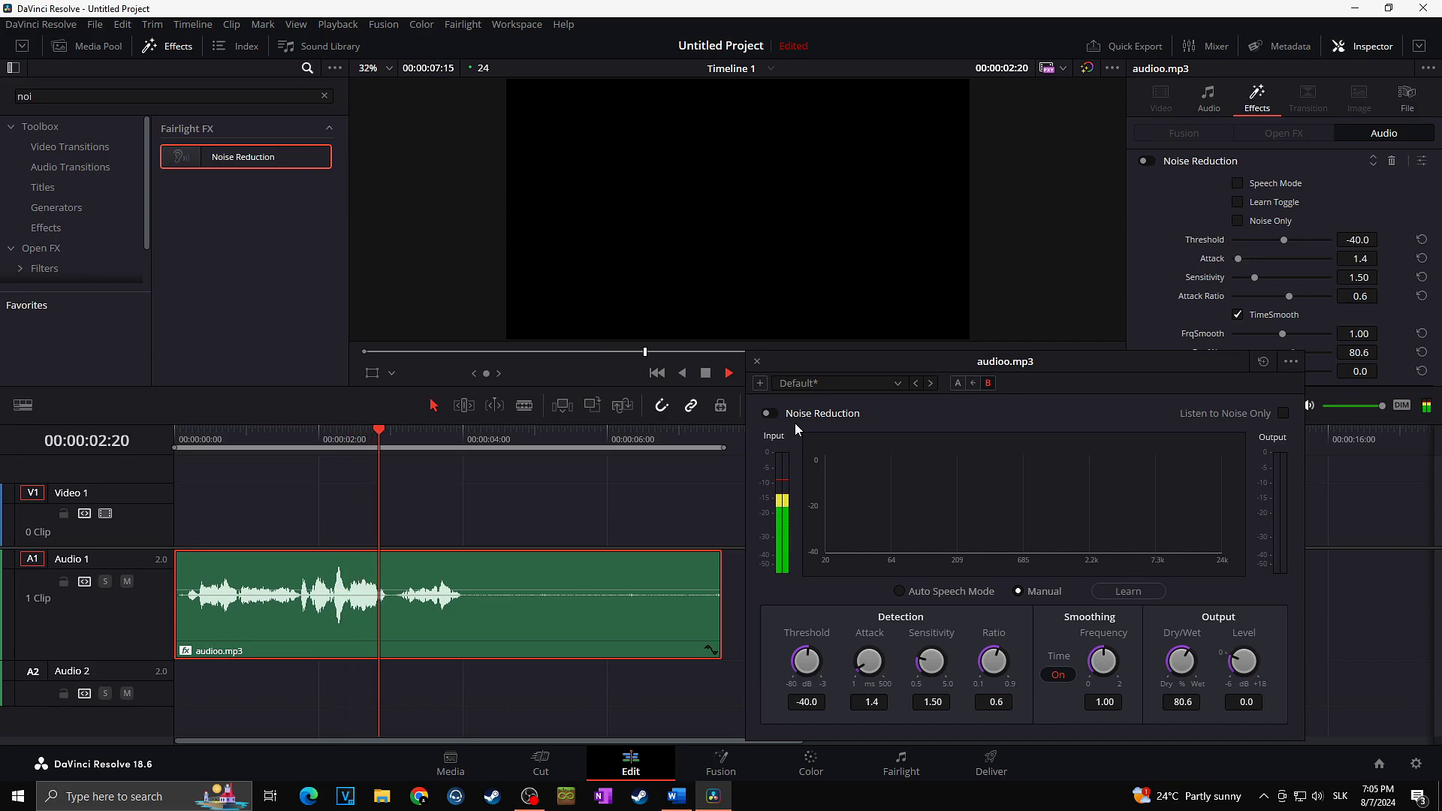
click(710, 374)
Step: Load Auto Speech Mode in slot A and play the clip from the start
click(955, 385)
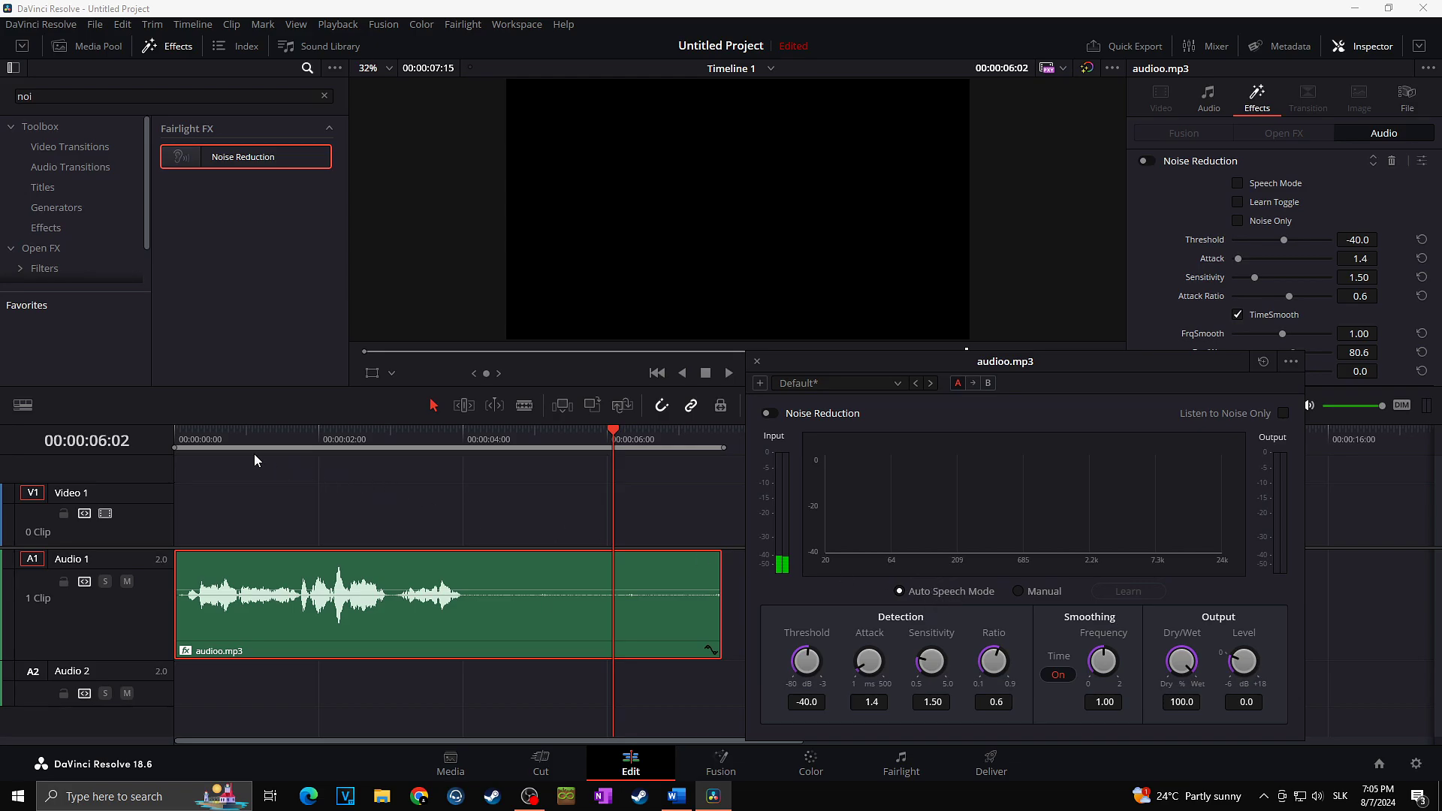
click(183, 439)
key(space)
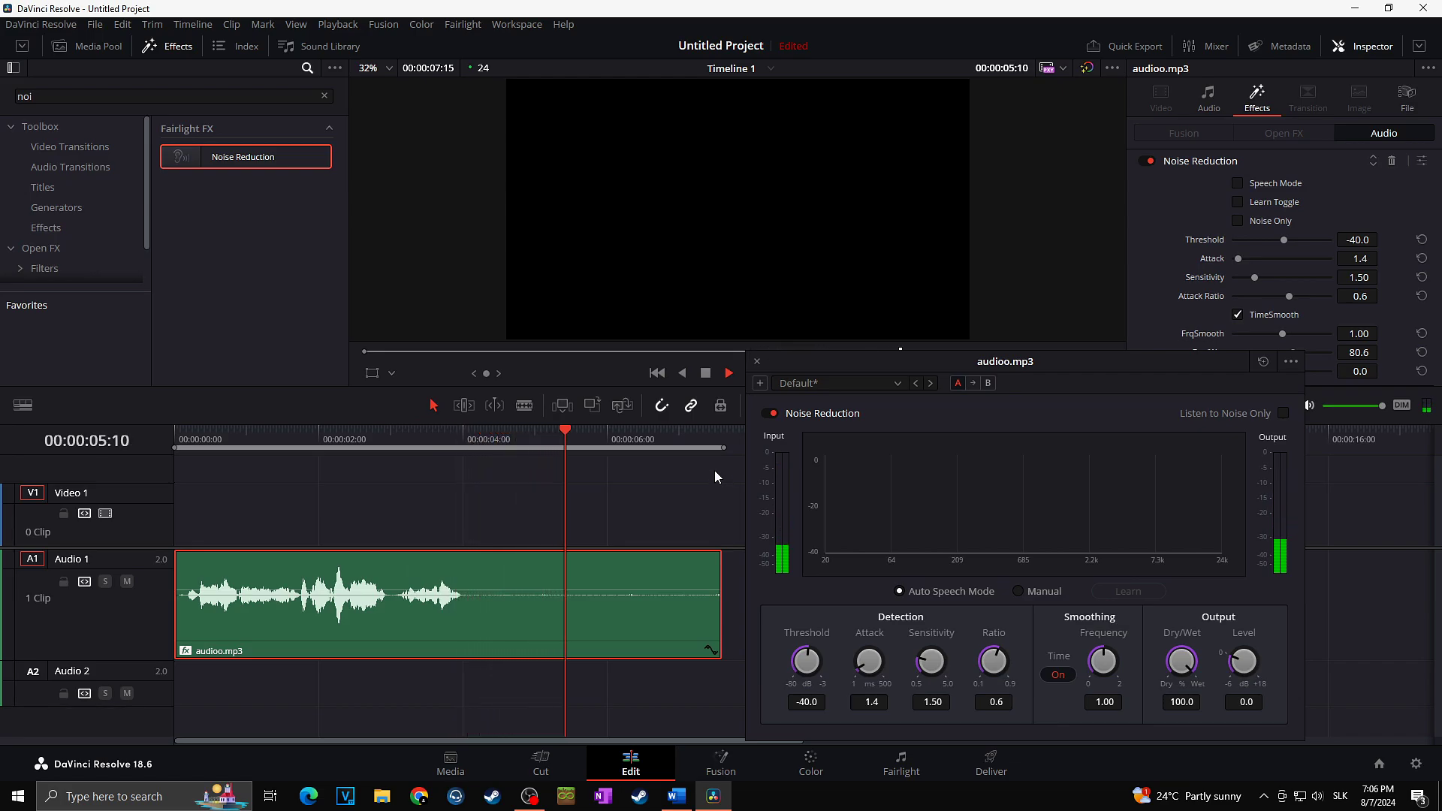
Step: Stop playback and return to slot B's Manual settings with Dry/Wet 90.9, playhead at start
click(704, 373)
click(987, 383)
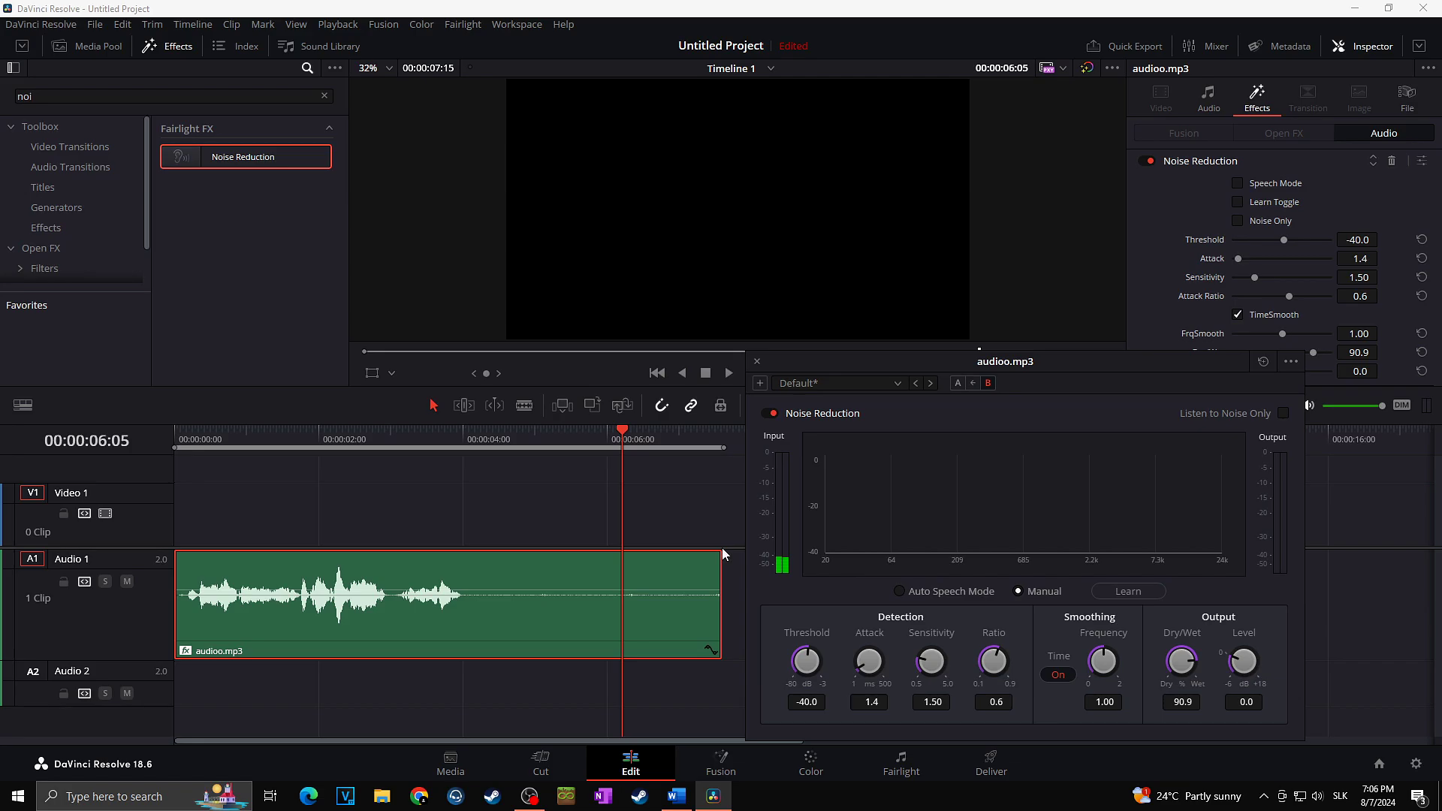
click(178, 433)
Step: Audition the Manual B version, then reposition the Noise Reduction window over the viewer
key(space)
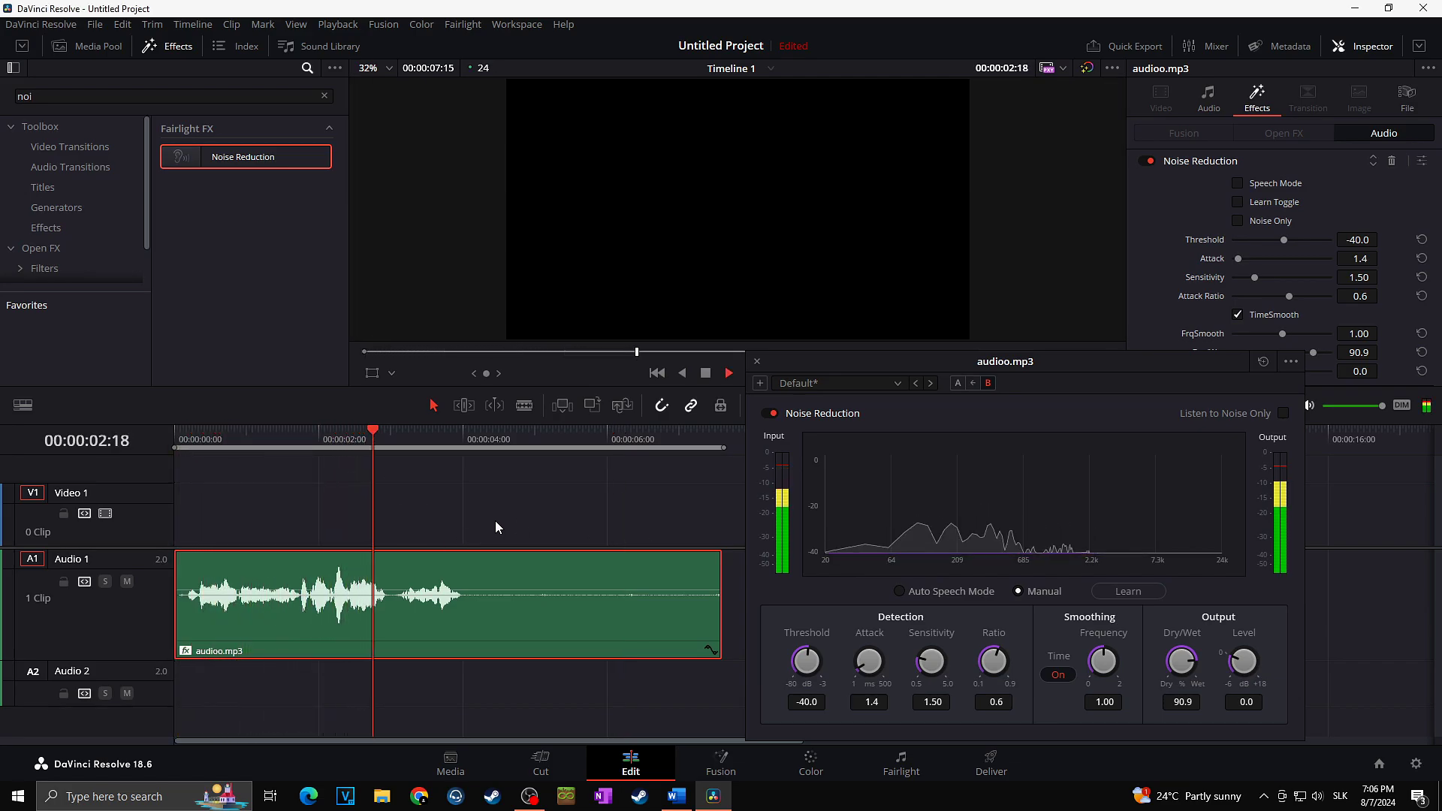
key(space)
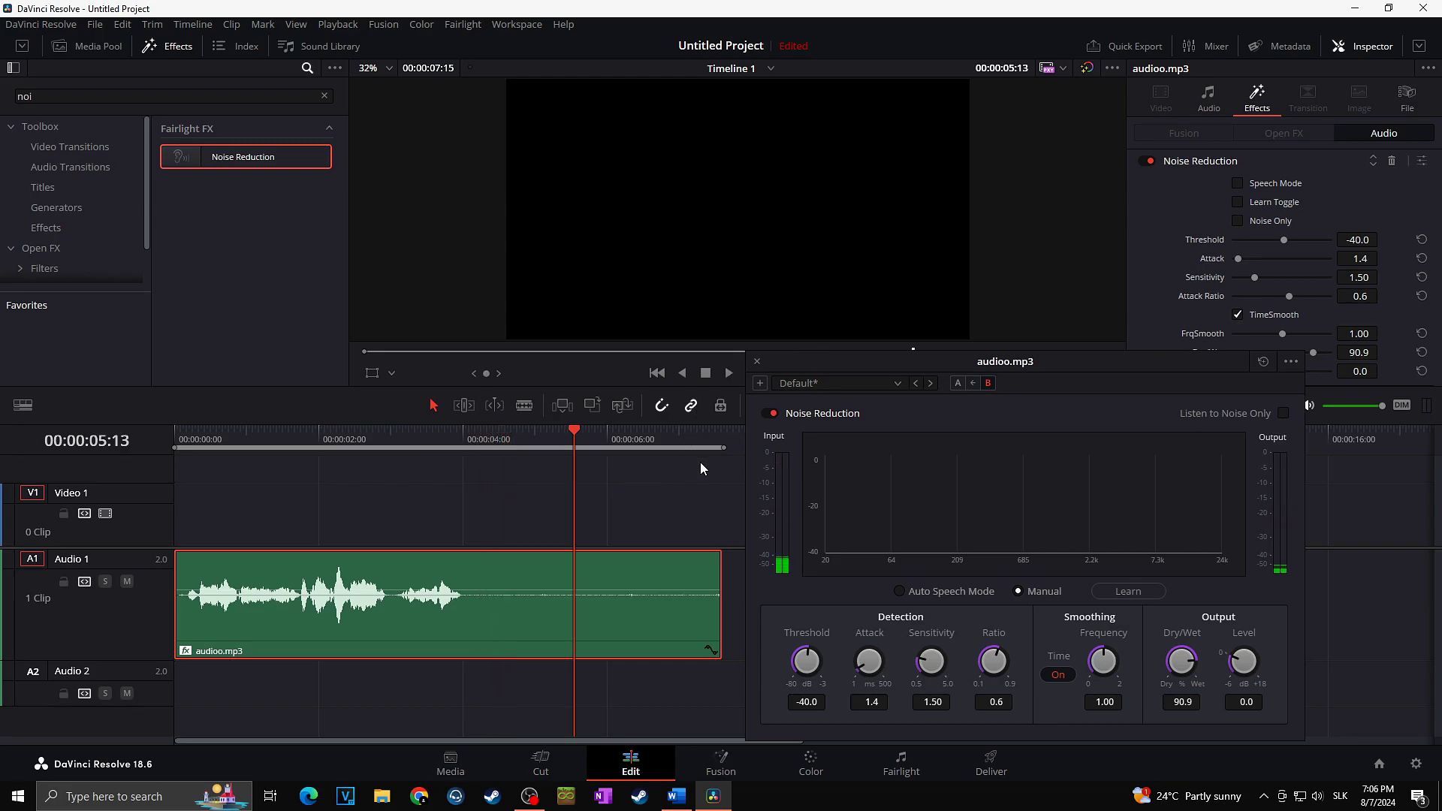
drag(838, 362, 559, 205)
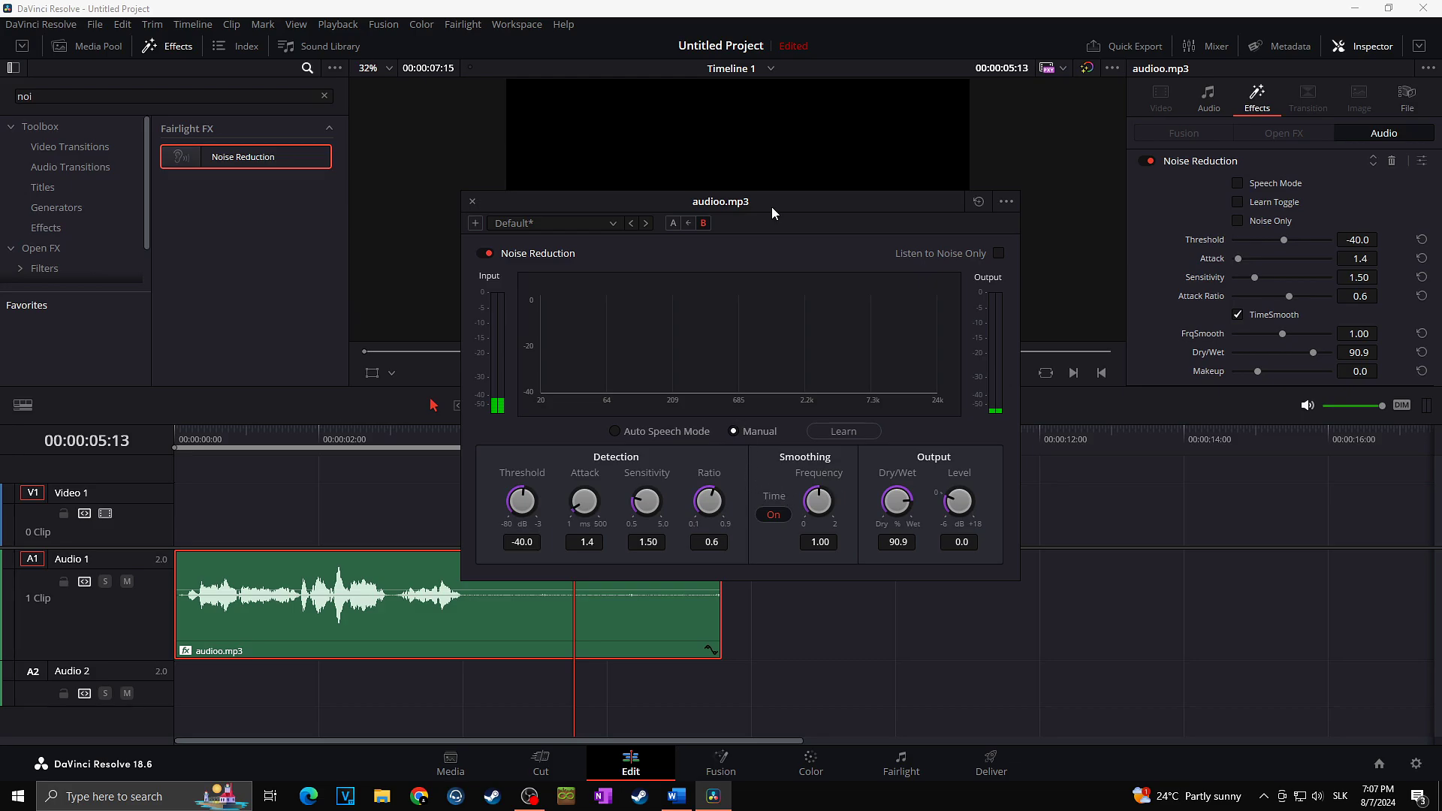
drag(772, 208, 755, 207)
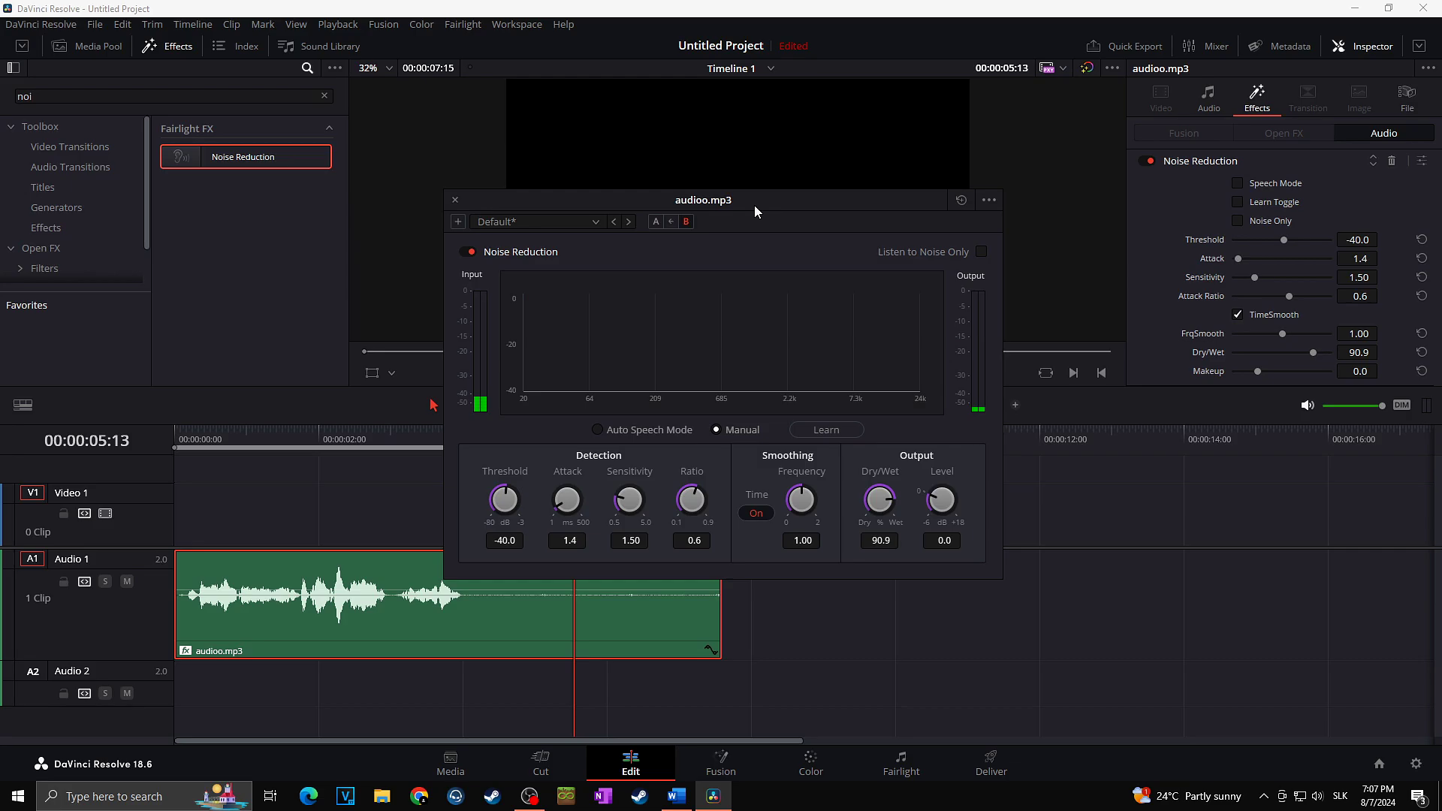